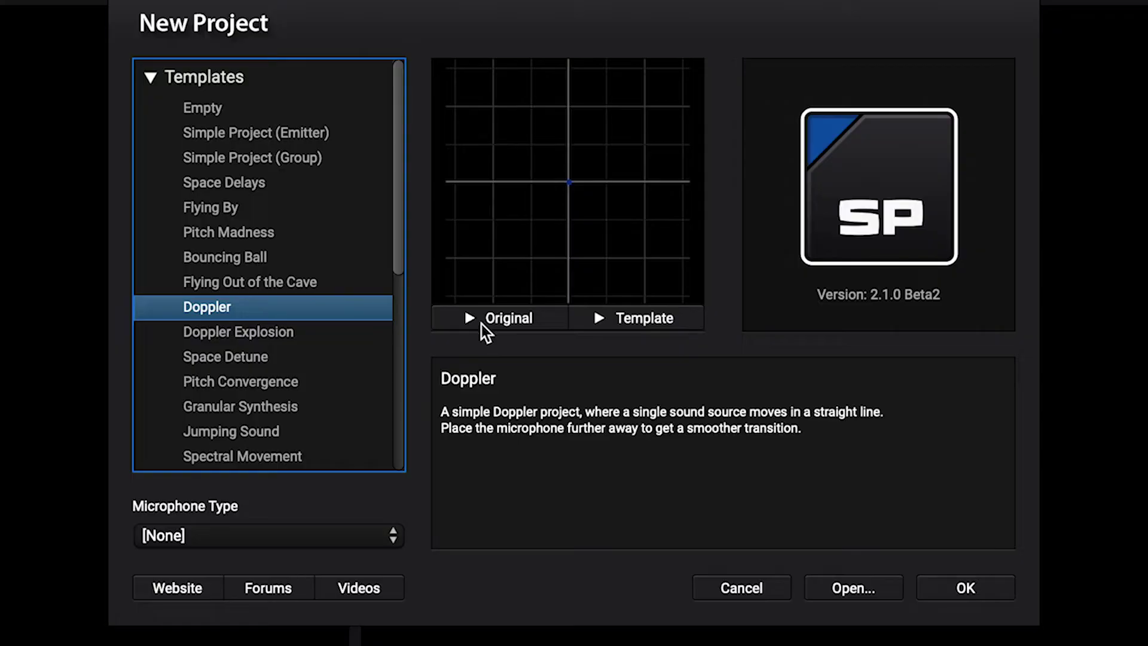
Preview the Doppler original and template animations, then play and stop the Bees previews
{"action": "left_click", "coordinate": [486, 320]}
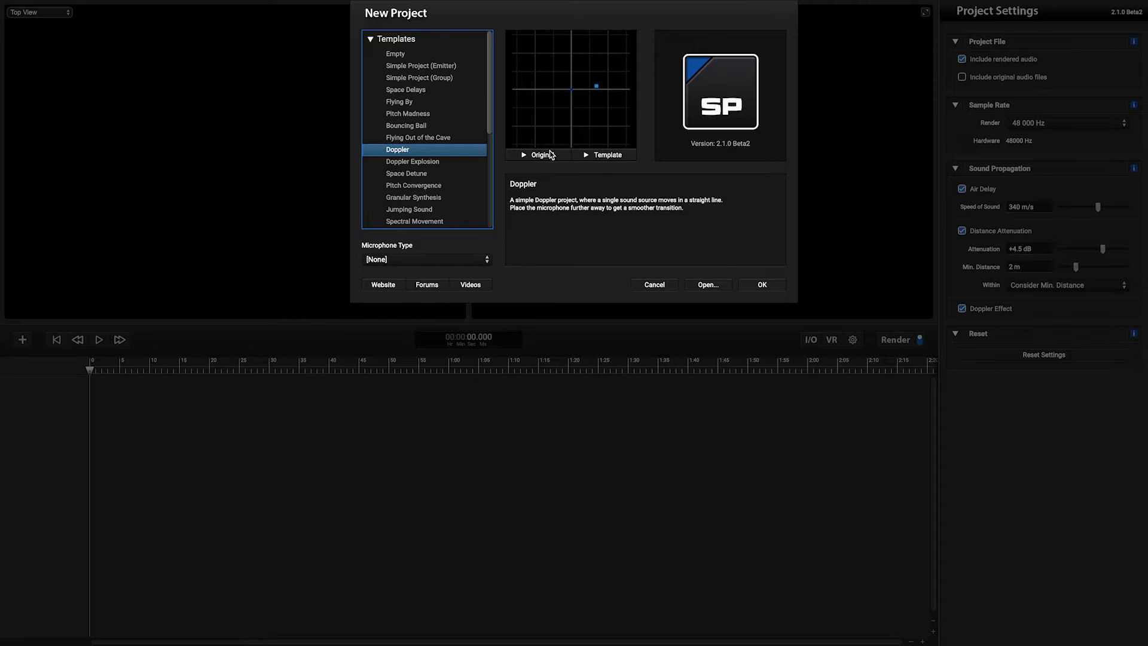
{"action": "left_click", "coordinate": [529, 316]}
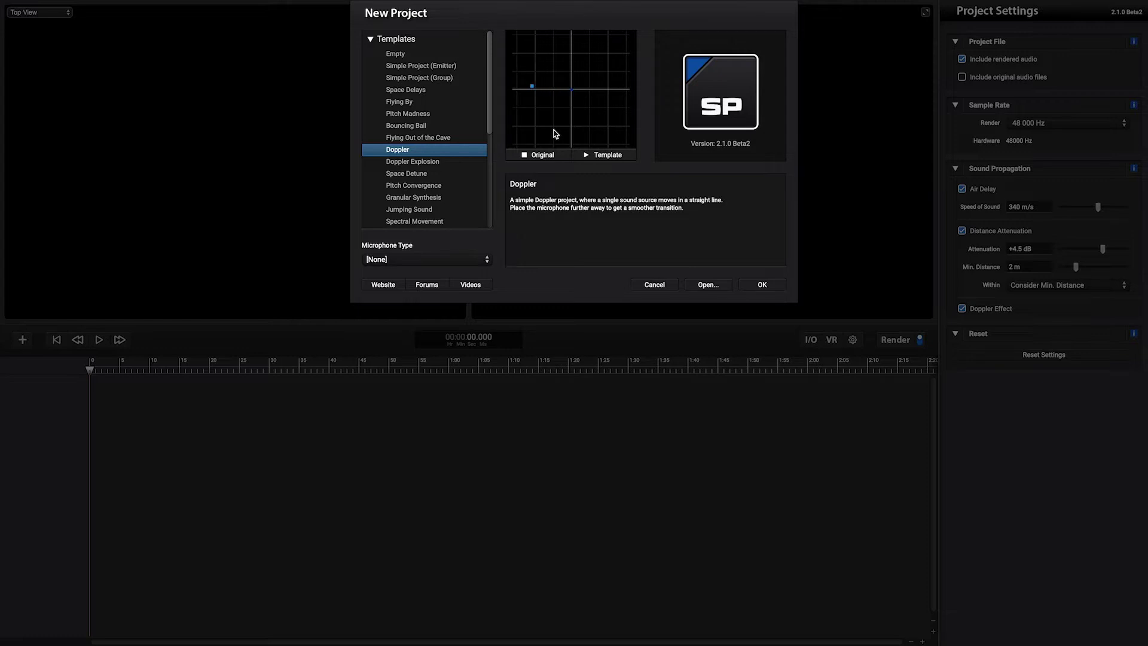
{"action": "left_click", "coordinate": [598, 156]}
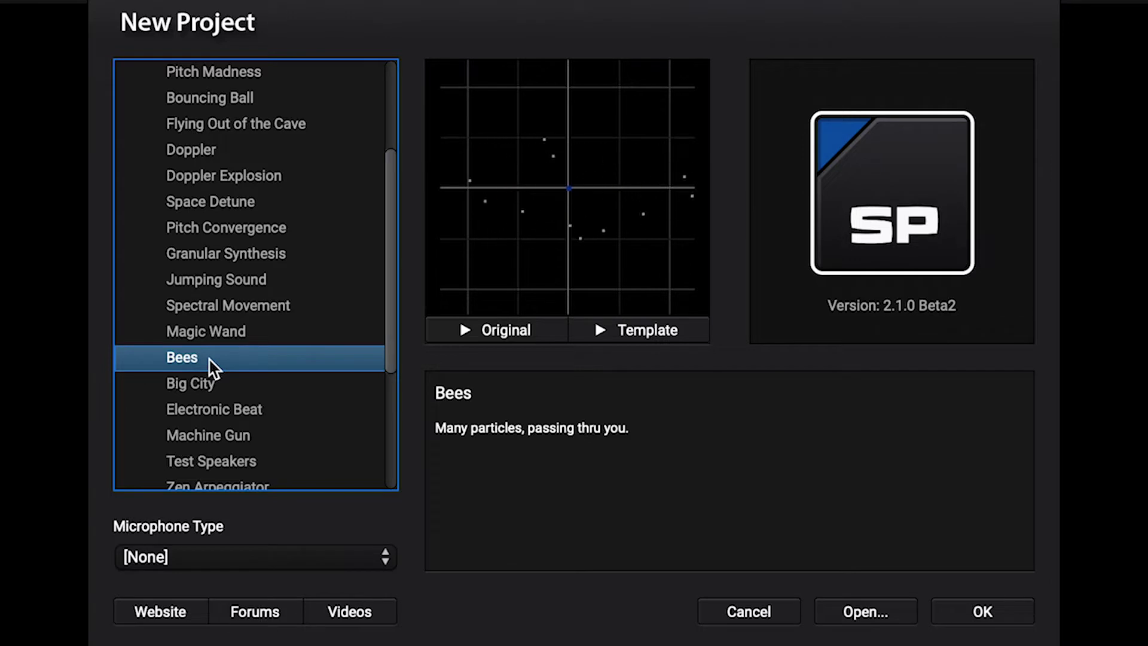
{"action": "left_click", "coordinate": [499, 332]}
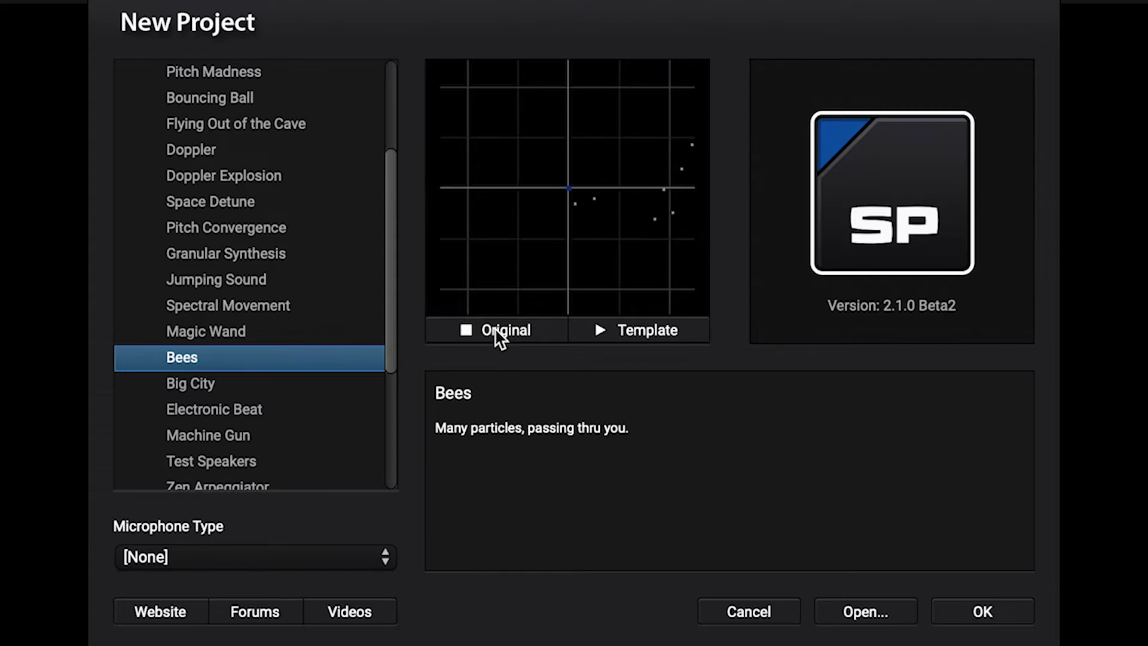
{"action": "left_click", "coordinate": [496, 329]}
{"action": "left_click", "coordinate": [632, 332]}
Create a project from the Empty template and orbit the perspective view to look from above
{"action": "scroll", "coordinate": [371, 251], "scroll_direction": "up", "scroll_amount": 4}
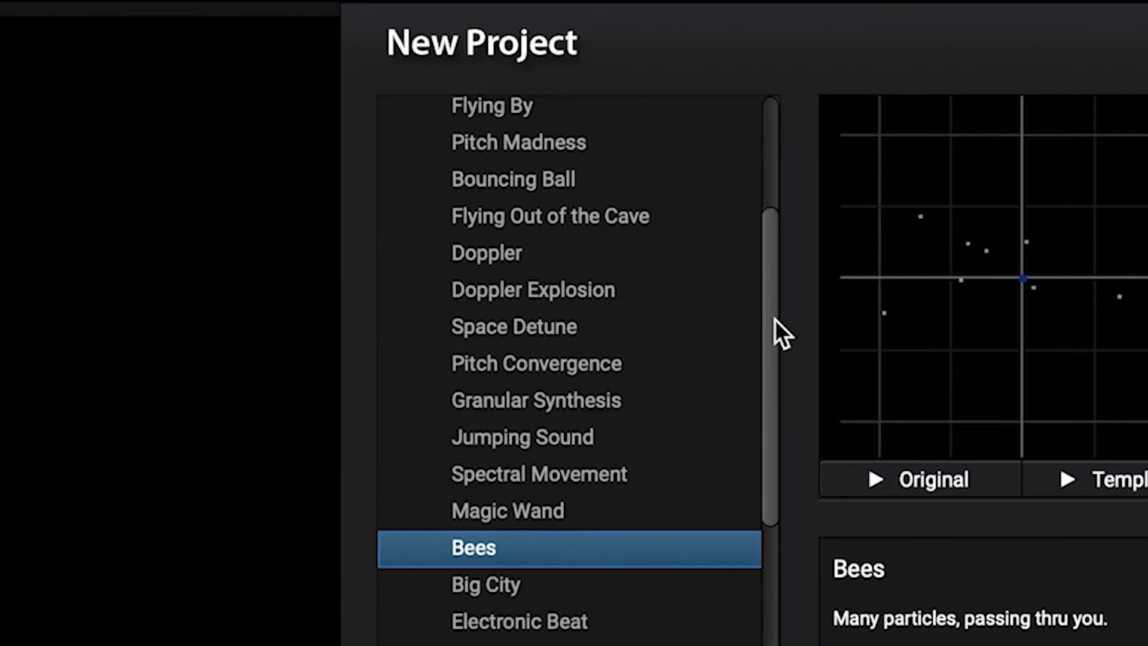
{"action": "left_click", "coordinate": [566, 173]}
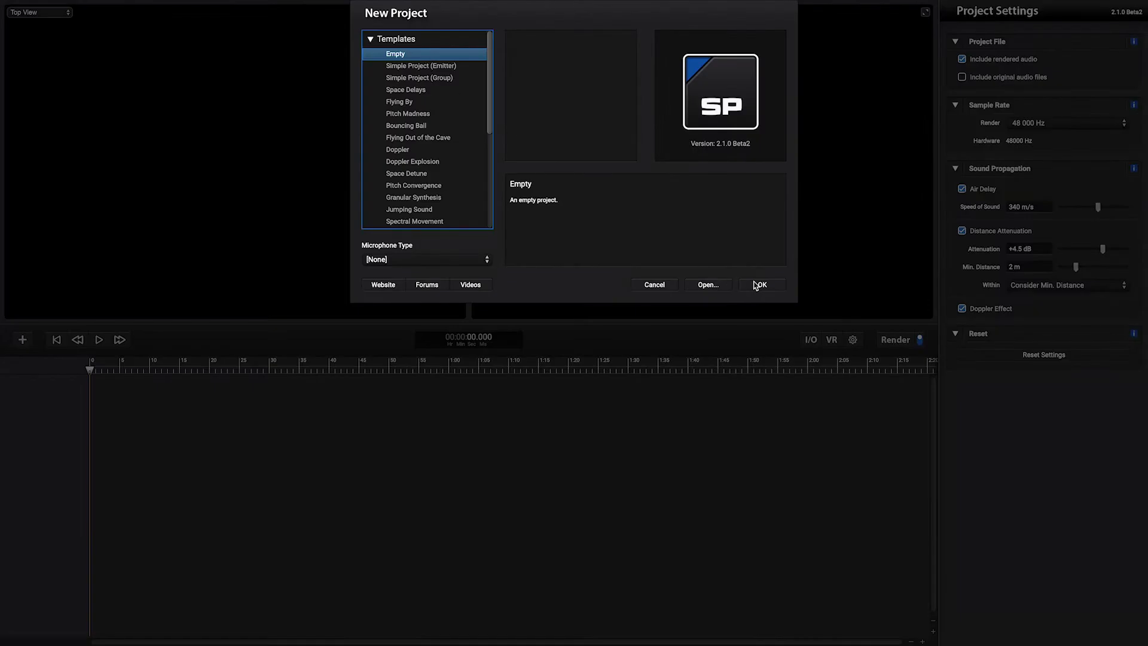
{"action": "left_click", "coordinate": [761, 285]}
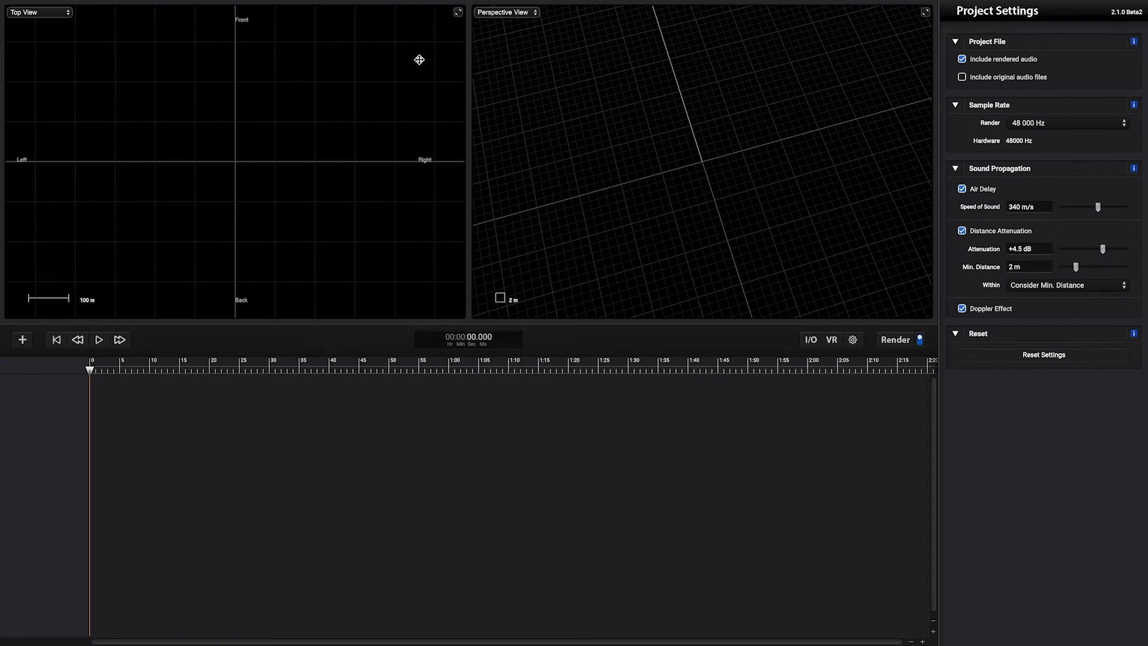
{"action": "left_click_drag", "start_coordinate": [620, 128], "coordinate": [624, 137]}
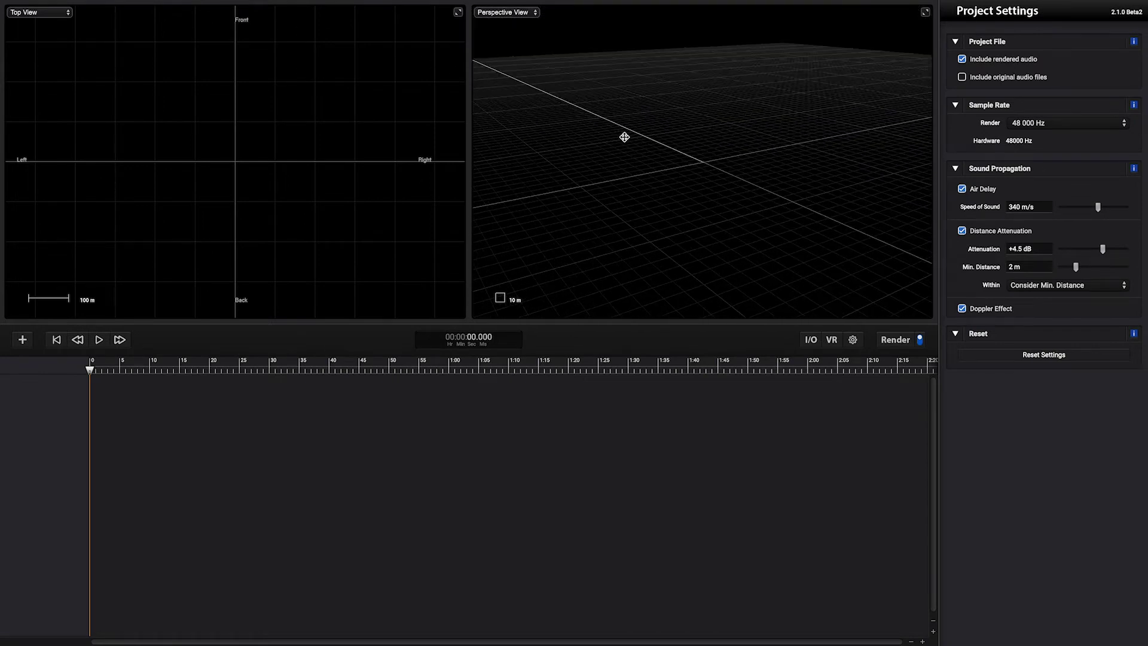
{"action": "left_click_drag", "start_coordinate": [624, 137], "coordinate": [625, 150]}
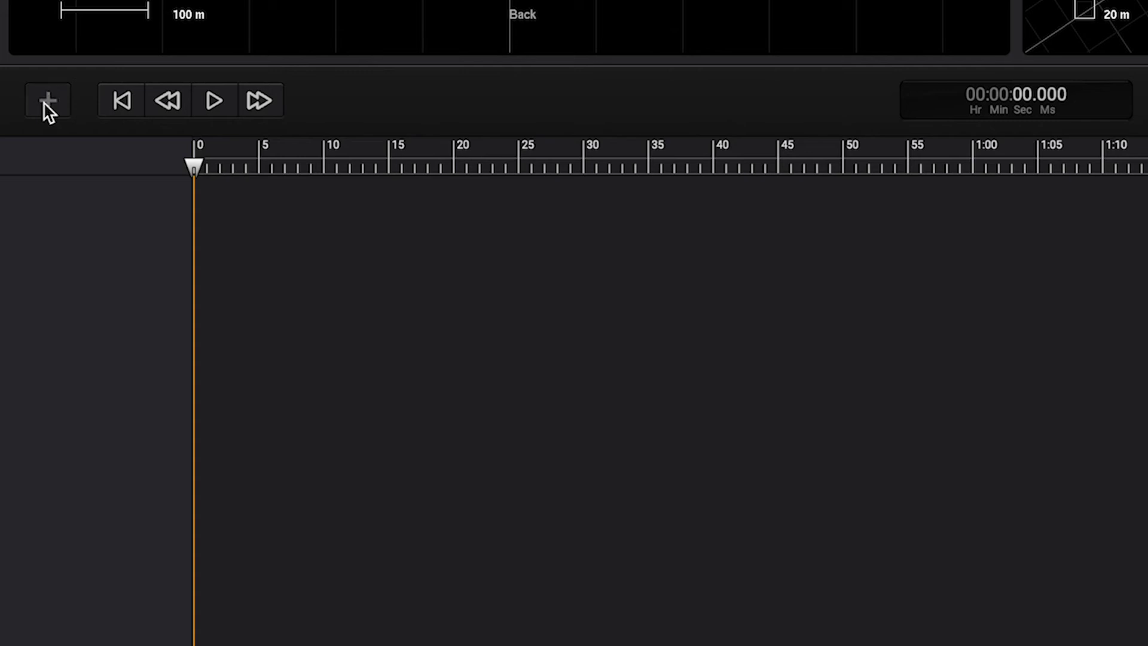
Add Particle Group #1 (100 particles in a 10 m torus) and orbit the view around it
{"action": "left_click", "coordinate": [48, 110]}
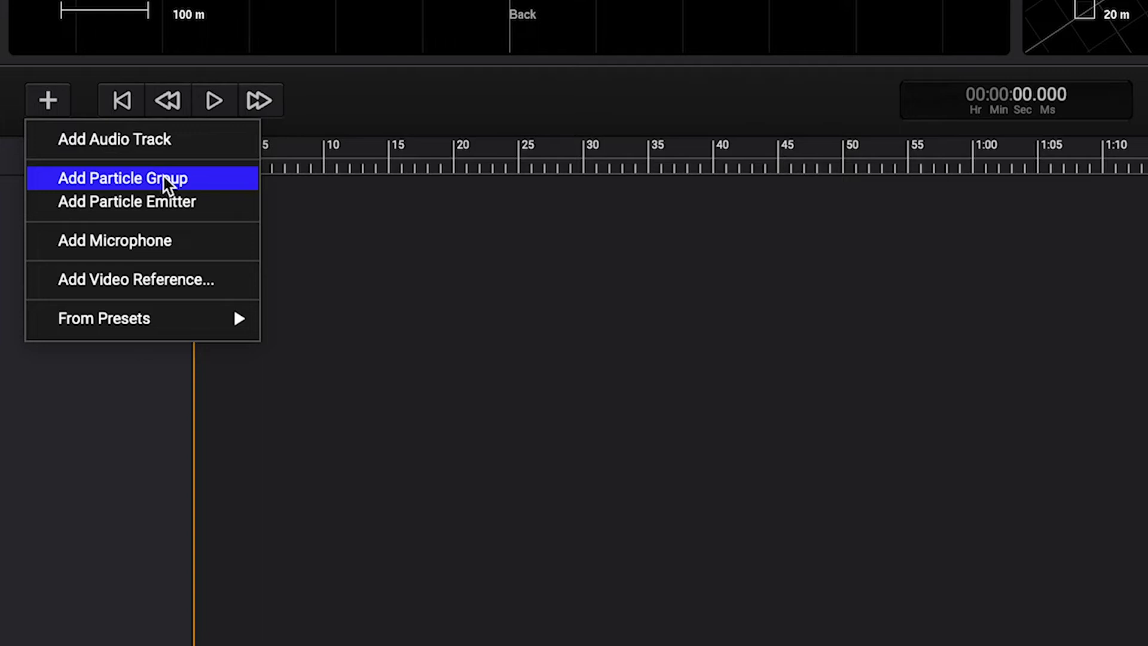
{"action": "left_click", "coordinate": [163, 175]}
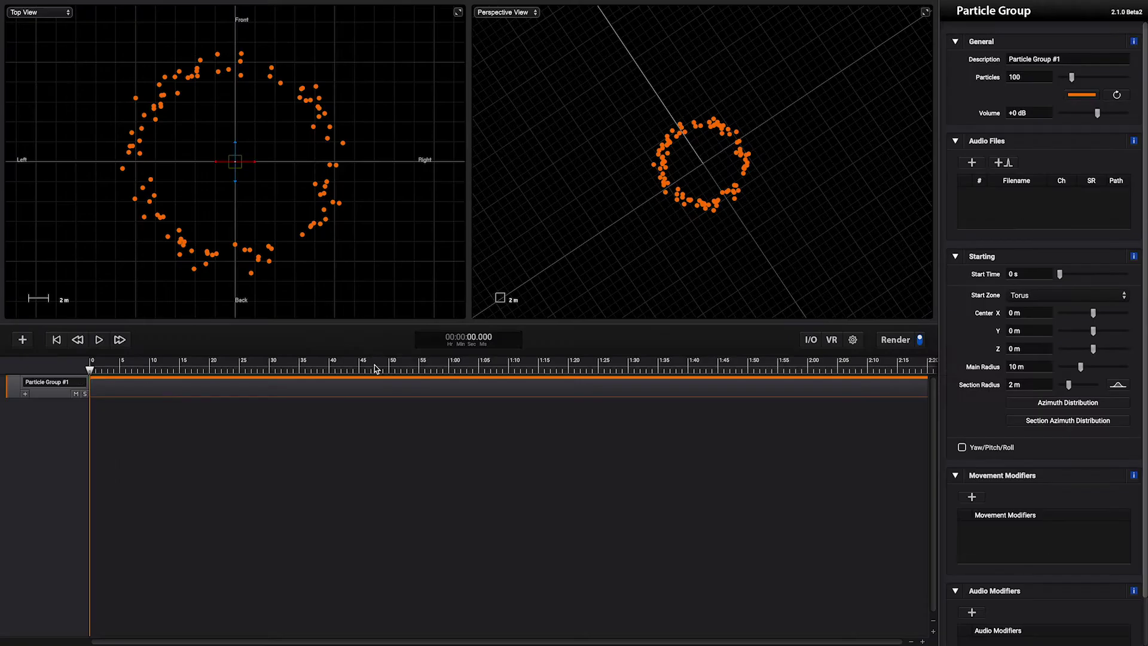
{"action": "scroll", "coordinate": [661, 246], "scroll_direction": "down", "scroll_amount": 3}
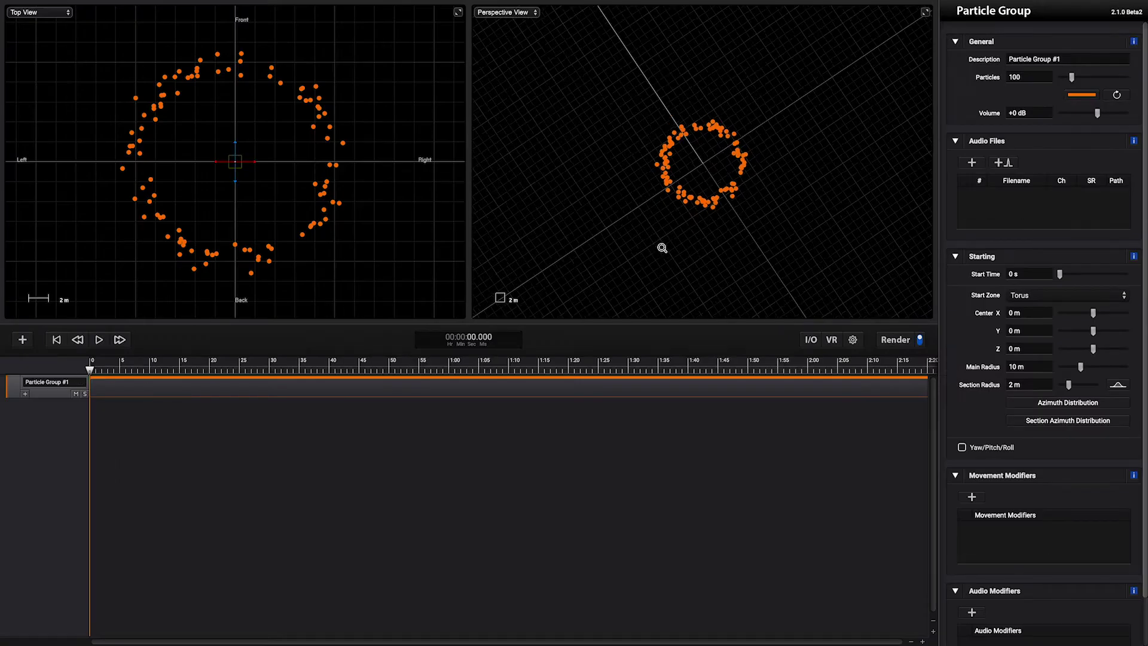
{"action": "left_click_drag", "start_coordinate": [660, 245], "coordinate": [663, 248]}
{"action": "scroll", "coordinate": [664, 247], "scroll_direction": "up", "scroll_amount": 3}
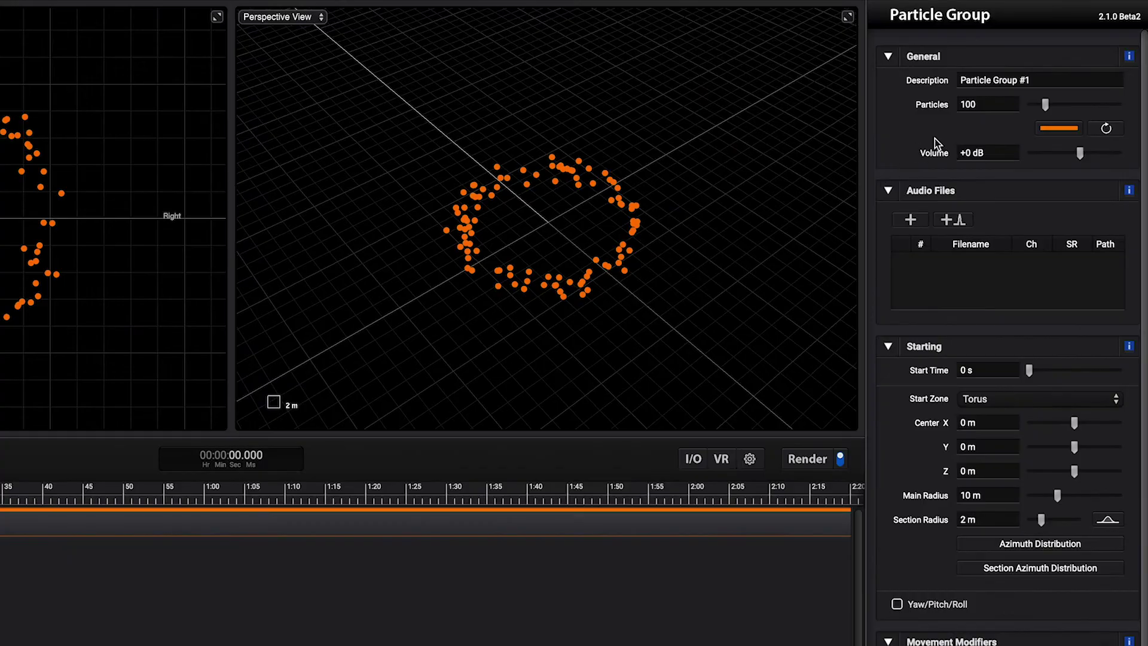
Try particle counts of 1000 and 100000, then return the group to 100 particles
{"action": "left_click", "coordinate": [1029, 77]}
{"action": "type", "text": "0"}
{"action": "key", "text": "Return"}
{"action": "left_click", "coordinate": [986, 104]}
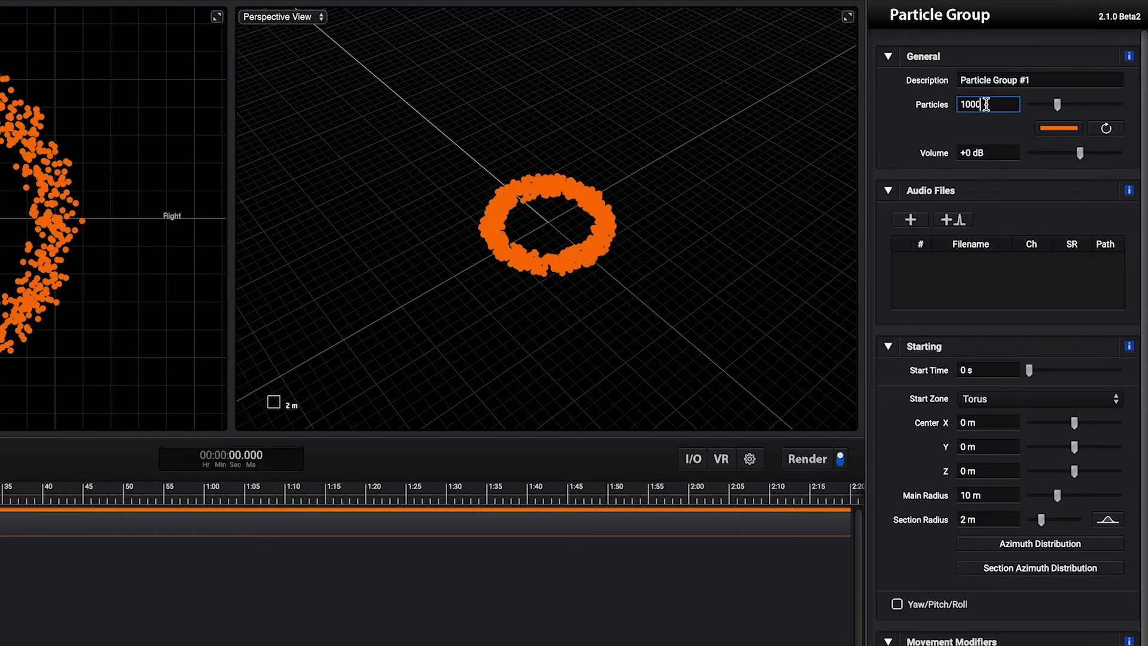
{"action": "type", "text": "00"}
{"action": "key", "text": "Return"}
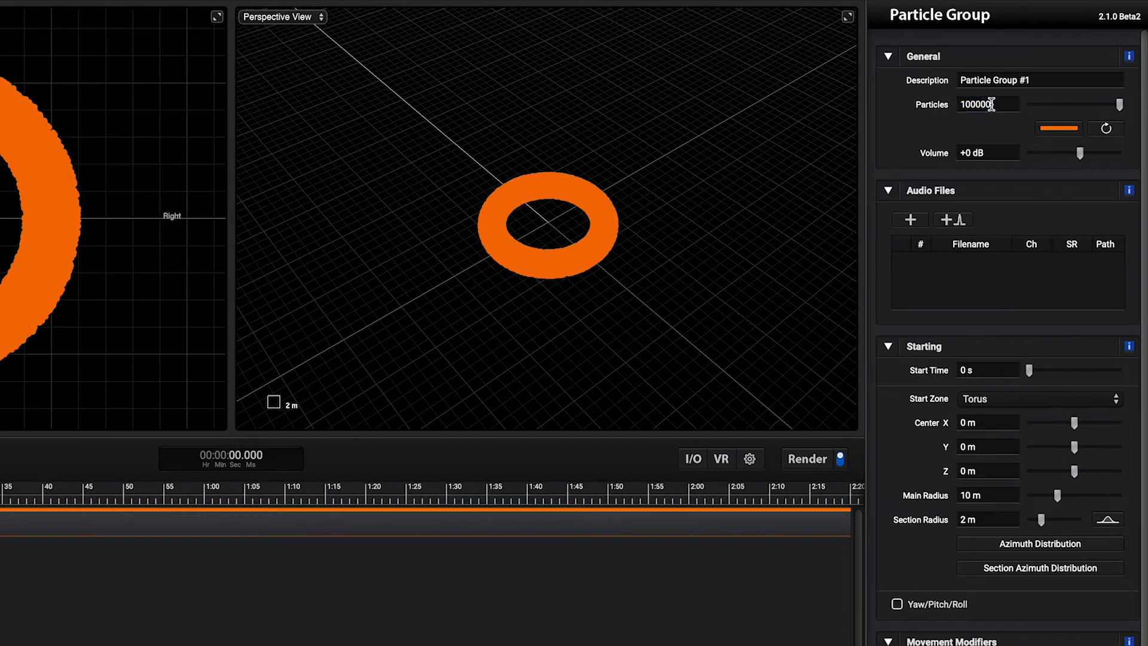
{"action": "left_click", "coordinate": [991, 105]}
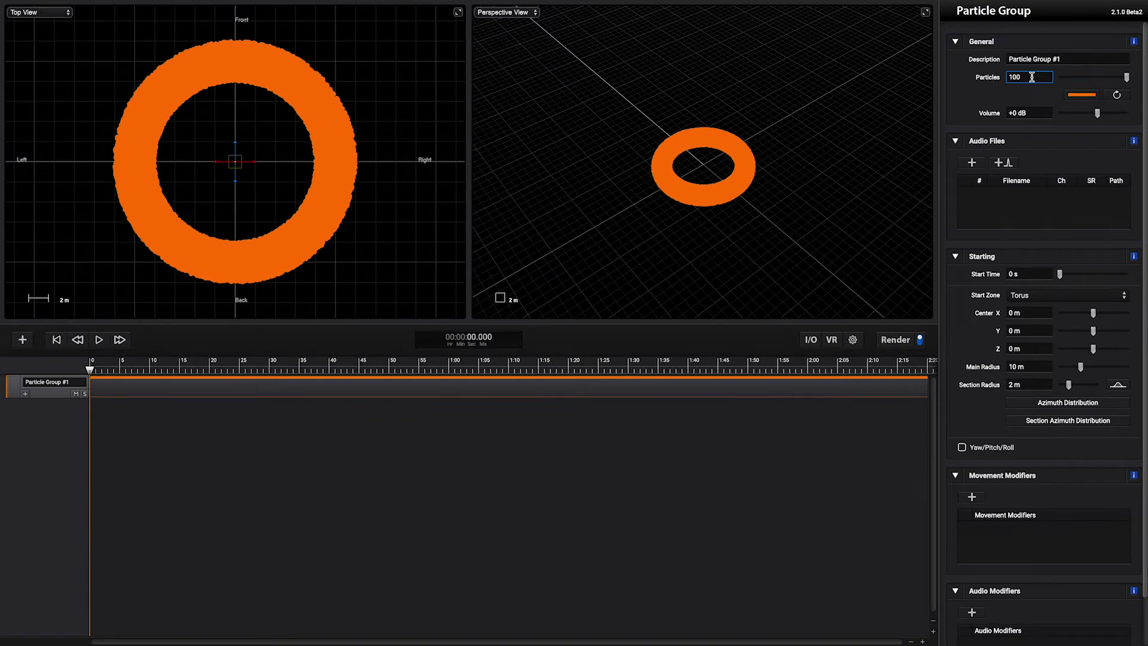
{"action": "key", "text": "Return"}
Try Rectangle and Circle (line) start zones, then settle on Sphere (surface) with 10 m radius
{"action": "scroll", "coordinate": [748, 159], "scroll_direction": "up", "scroll_amount": 5}
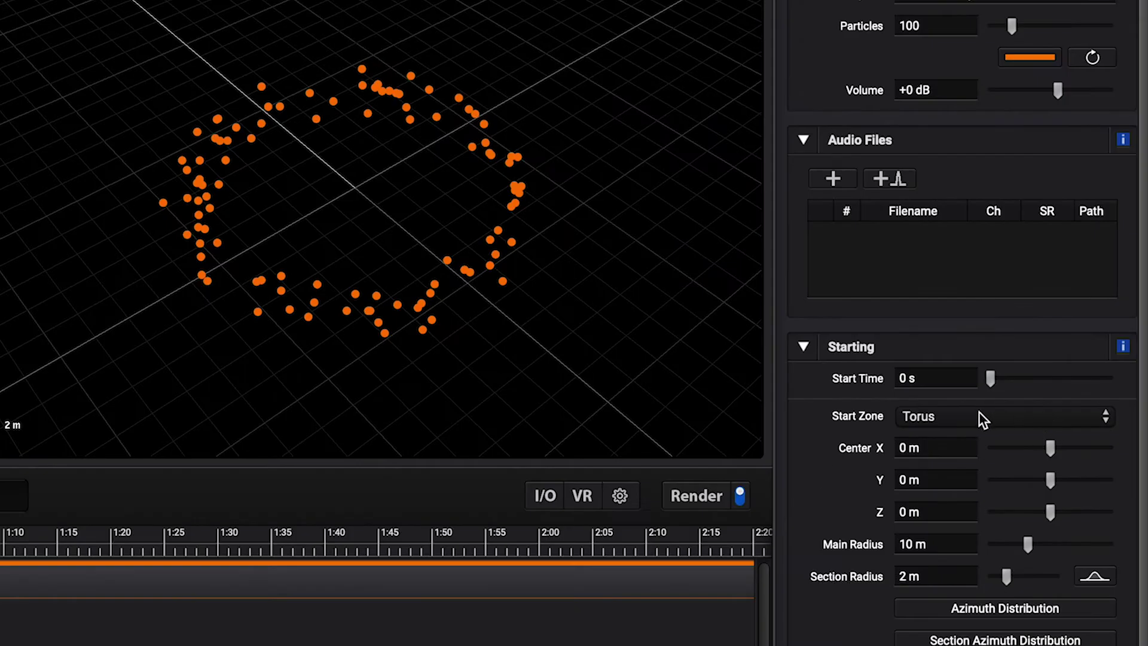
{"action": "left_click", "coordinate": [981, 418]}
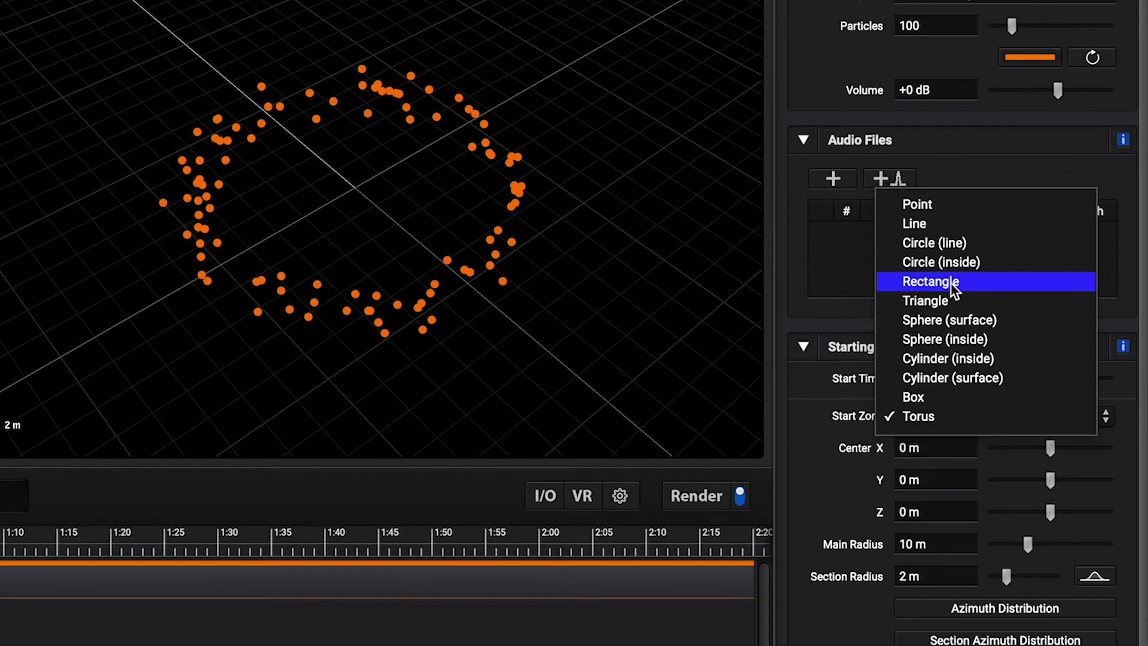
{"action": "left_click", "coordinate": [951, 282]}
{"action": "left_click", "coordinate": [951, 411]}
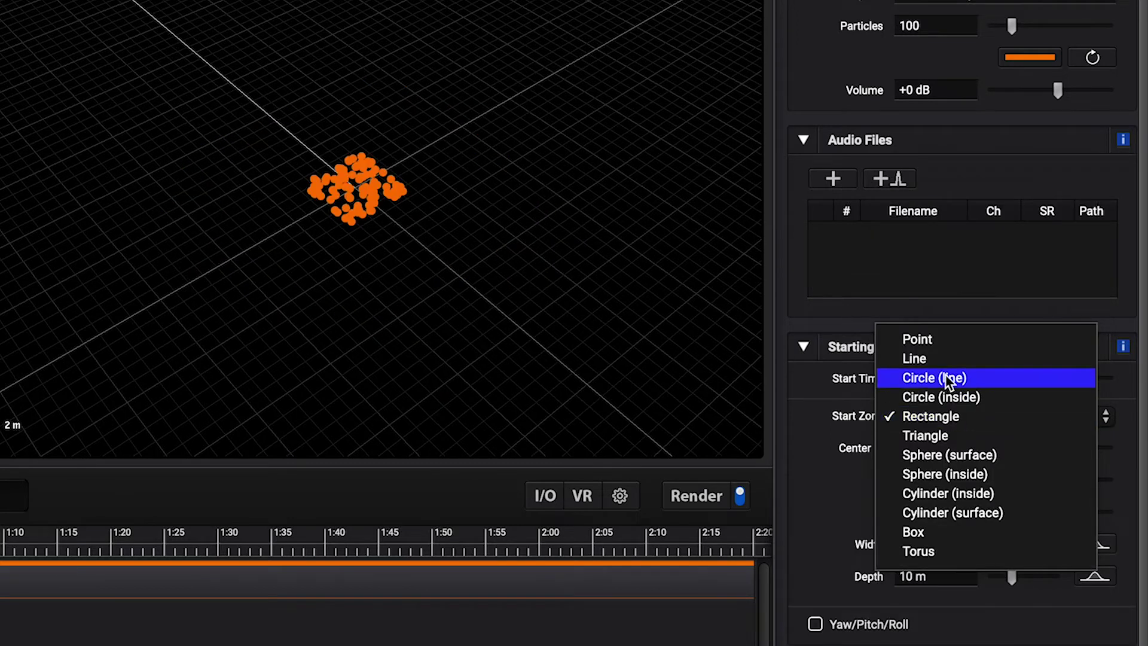
{"action": "left_click", "coordinate": [945, 375]}
{"action": "left_click", "coordinate": [944, 415]}
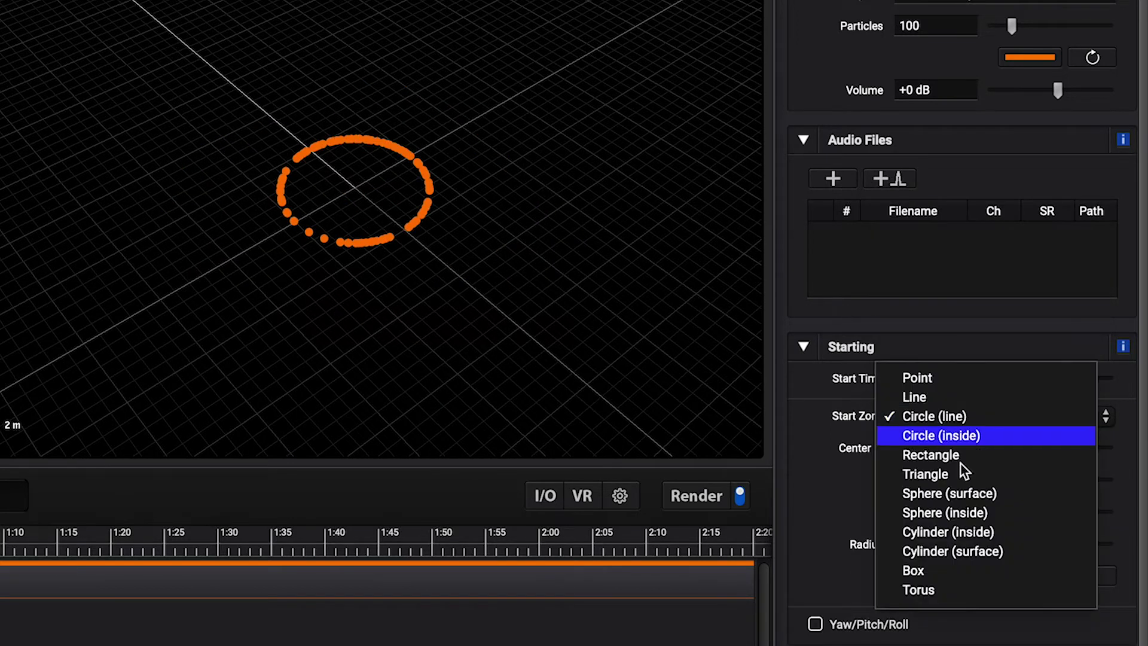
{"action": "left_click", "coordinate": [983, 500]}
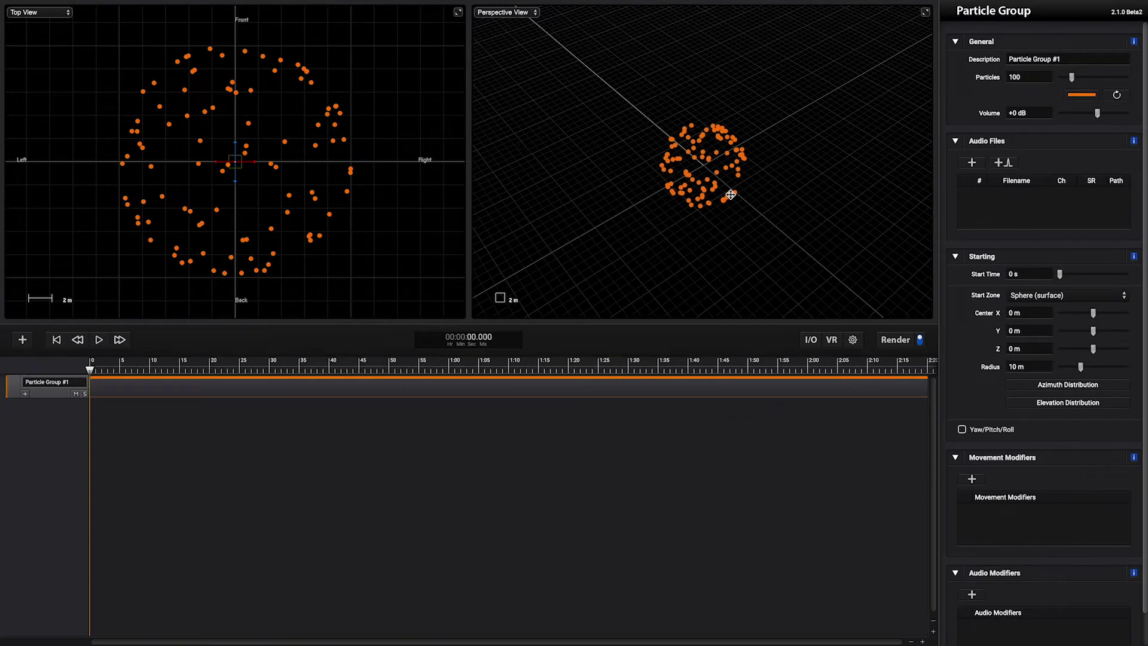
Add a Straight Line Velocity modifier (±10 m/s on X, Y, Z) and play the scene
{"action": "scroll", "coordinate": [975, 349], "scroll_direction": "down", "scroll_amount": 2}
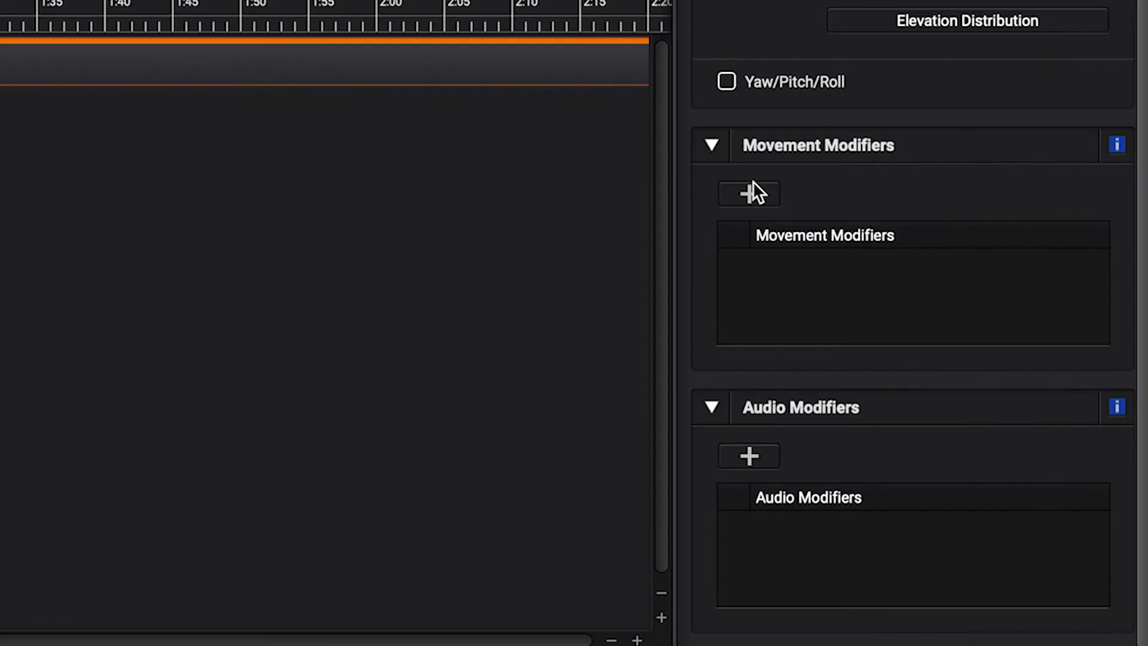
{"action": "left_click", "coordinate": [973, 444]}
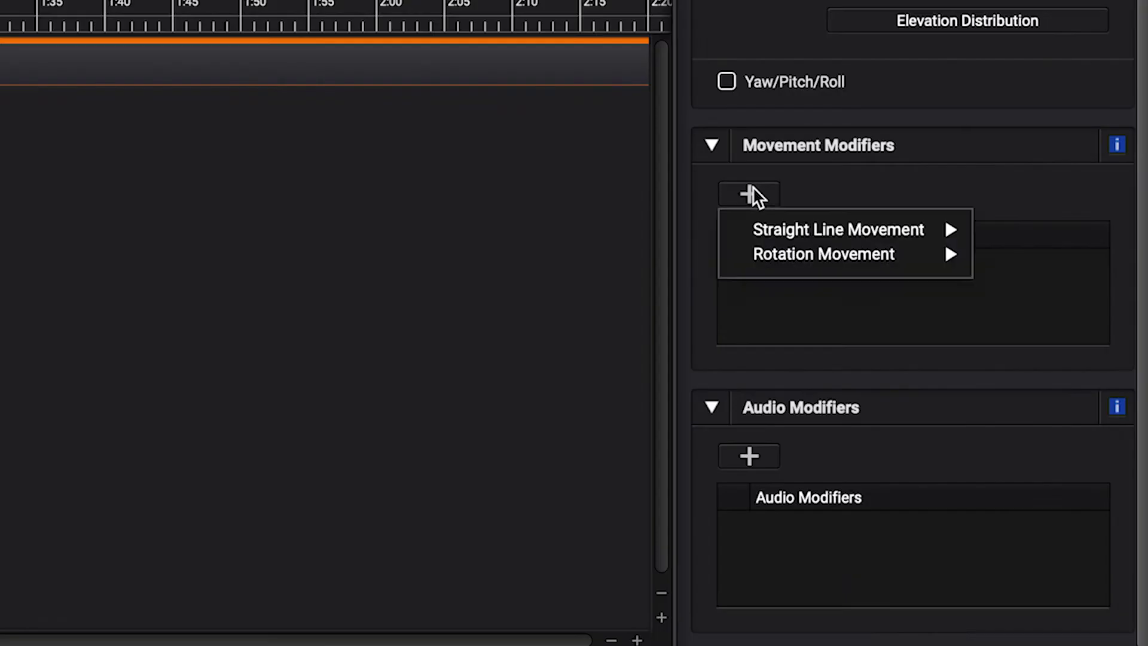
{"action": "mouse_move", "coordinate": [977, 454]}
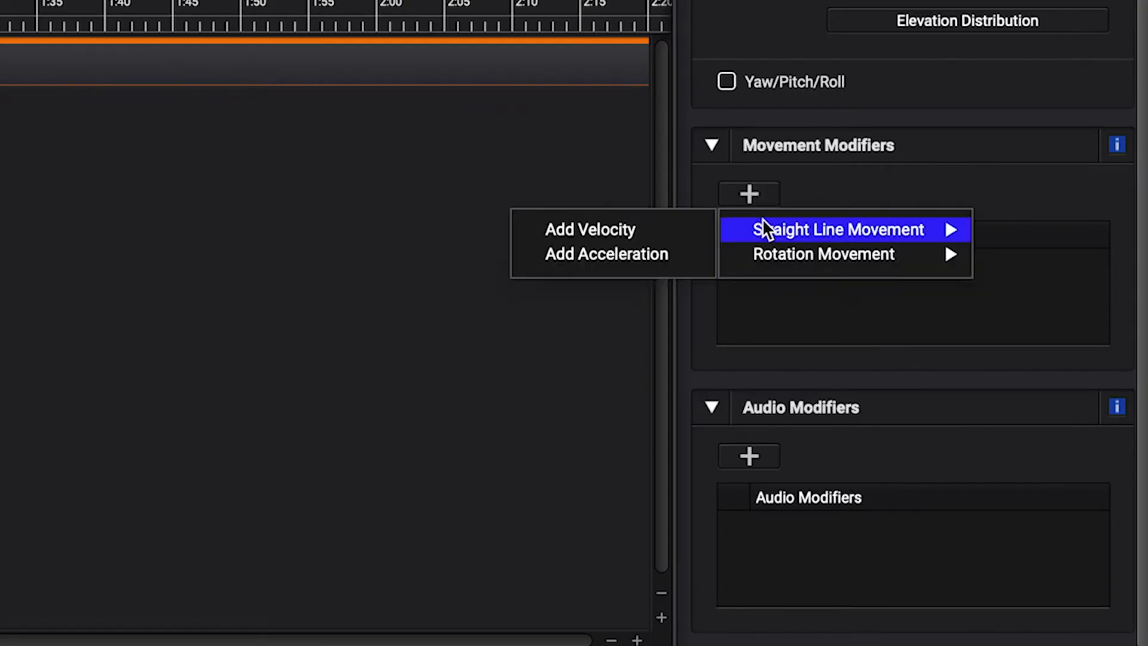
{"action": "left_click", "coordinate": [647, 238]}
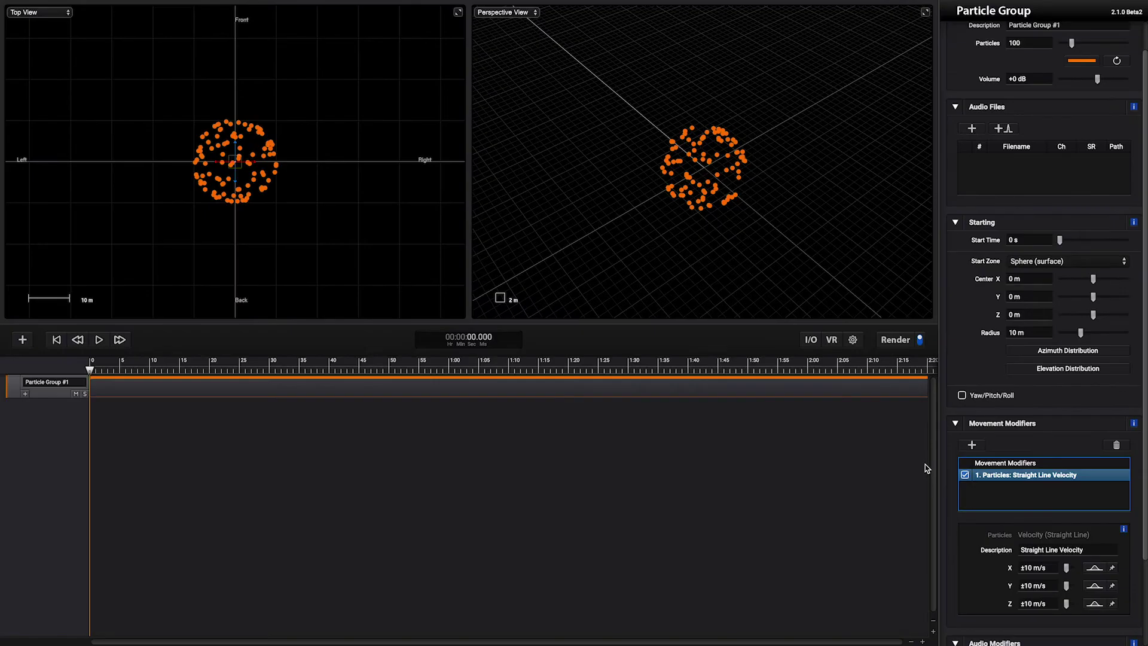
{"action": "left_click", "coordinate": [99, 340]}
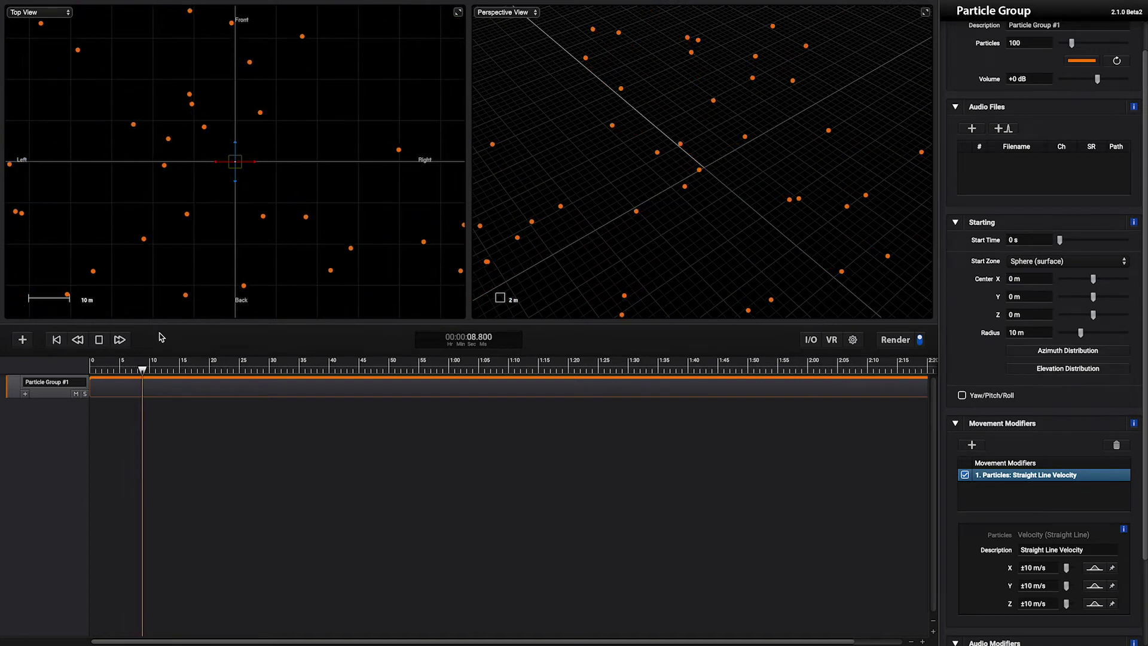
{"action": "scroll", "coordinate": [1090, 529], "scroll_direction": "down", "scroll_amount": 1}
{"action": "scroll", "coordinate": [1091, 528], "scroll_direction": "down", "scroll_amount": 5}
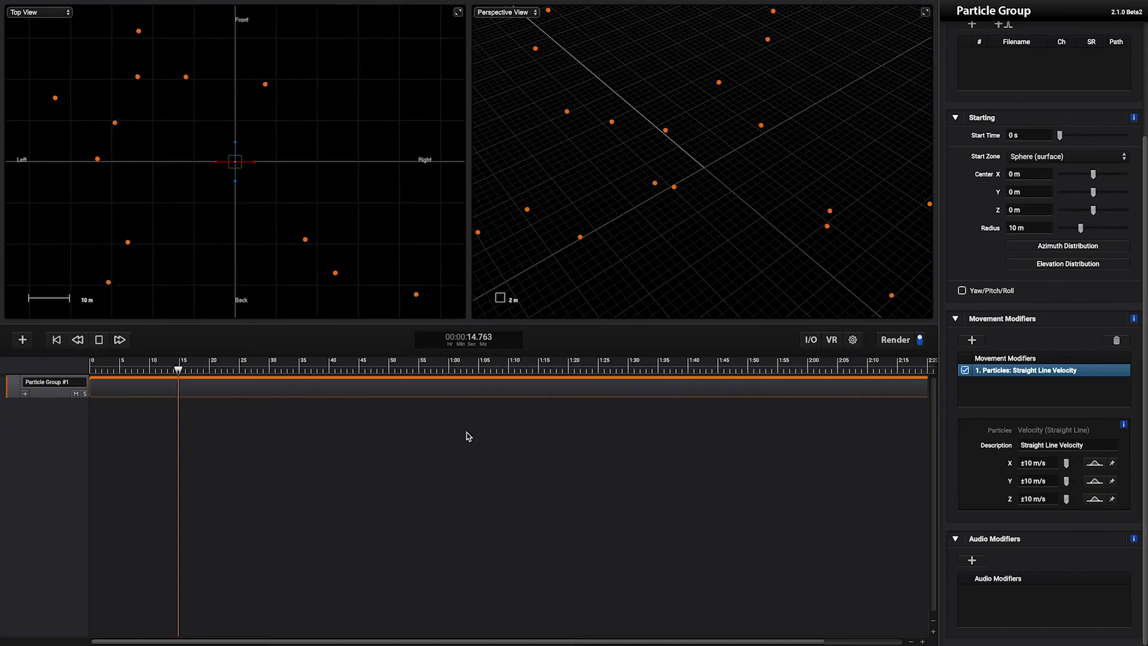
Add a Random Delay audio modifier with a 5 s maximum delay and play the scene
{"action": "left_click", "coordinate": [99, 340]}
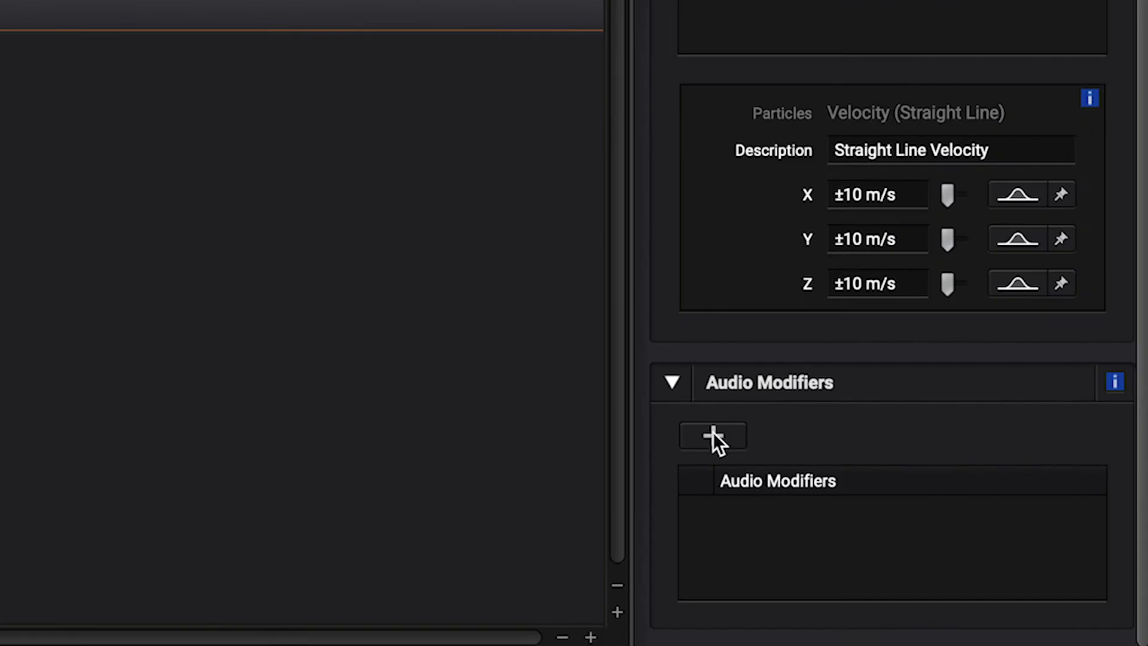
{"action": "left_click", "coordinate": [713, 436]}
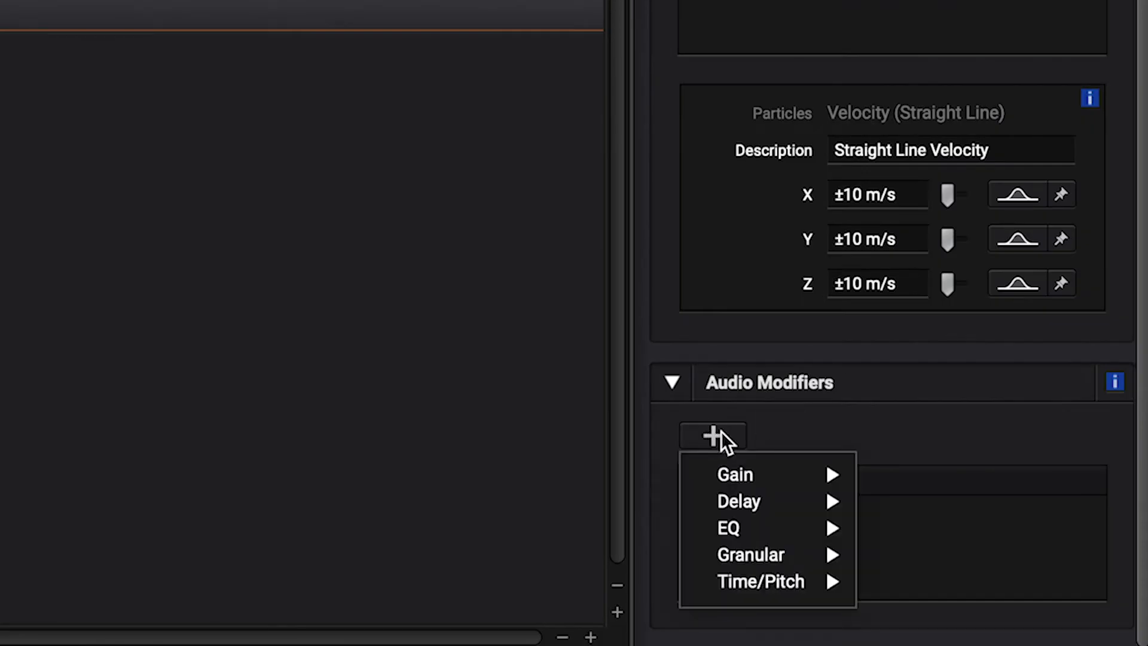
{"action": "mouse_move", "coordinate": [788, 501]}
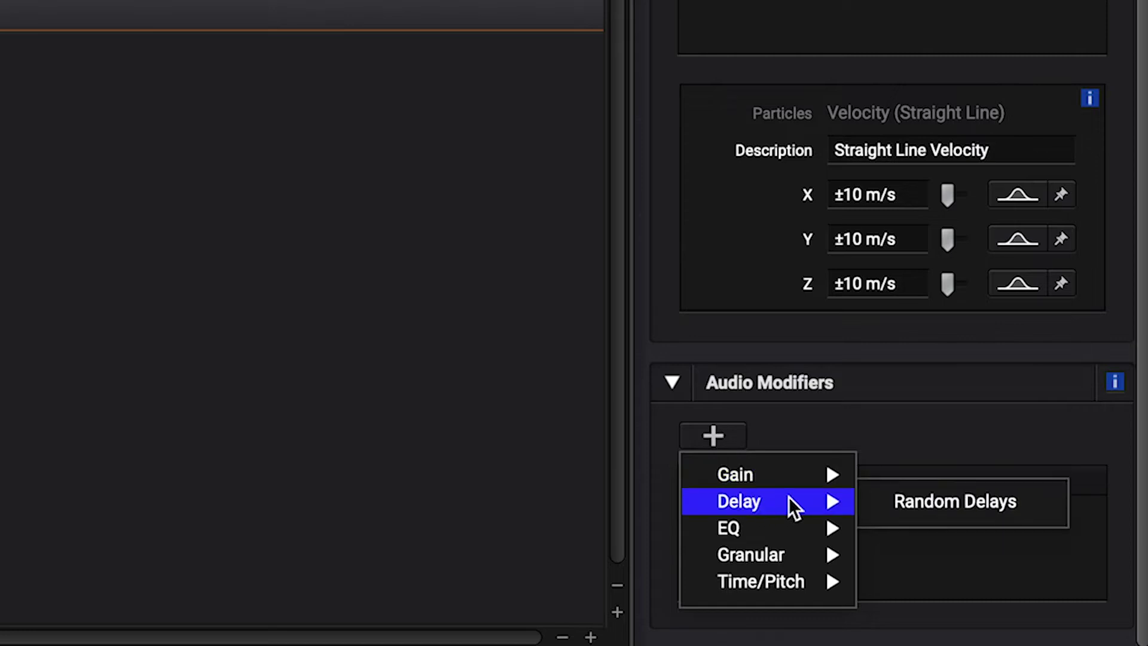
{"action": "left_click", "coordinate": [910, 499]}
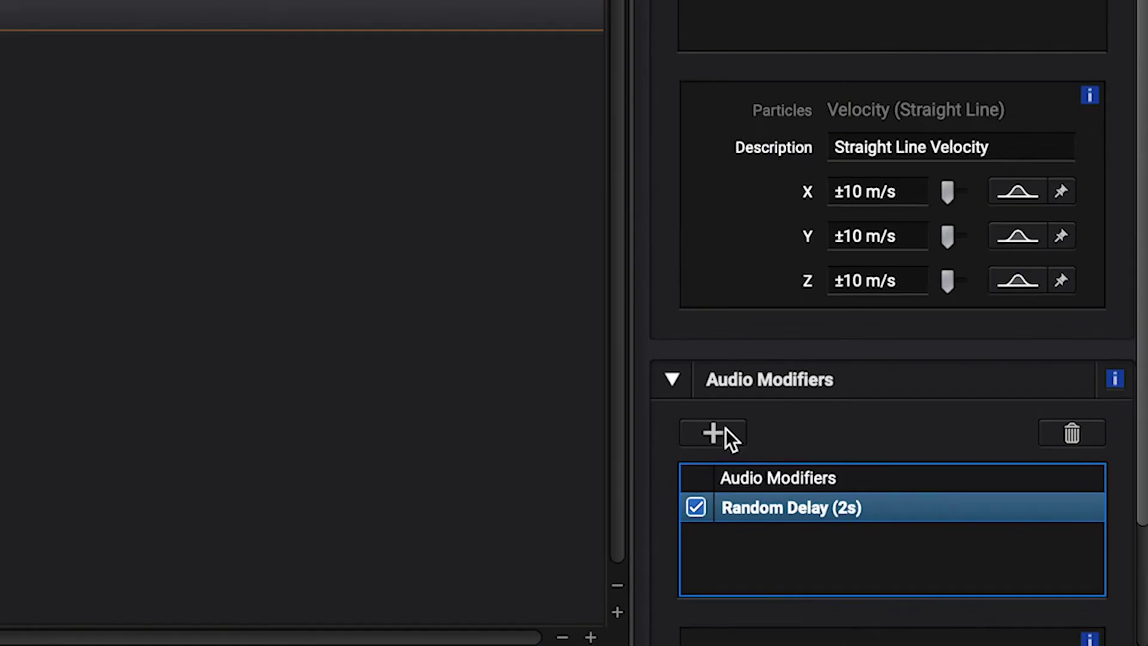
{"action": "scroll", "coordinate": [726, 428], "scroll_direction": "down", "scroll_amount": 3}
{"action": "left_click", "coordinate": [879, 573]}
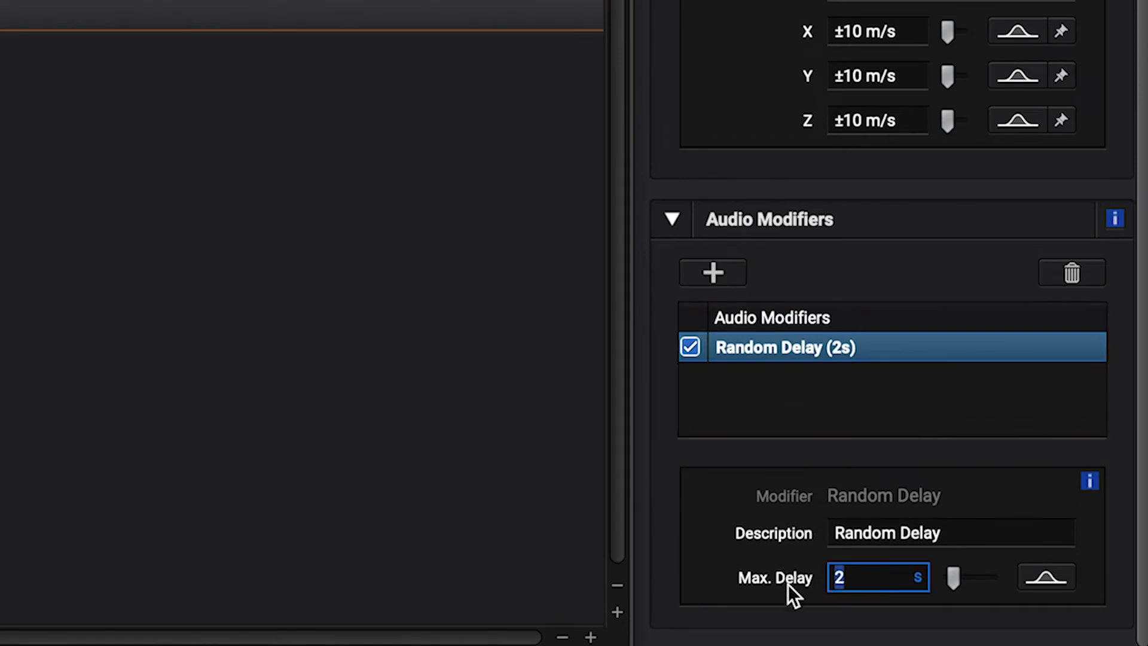
{"action": "type", "text": "5"}
{"action": "key", "text": "Return"}
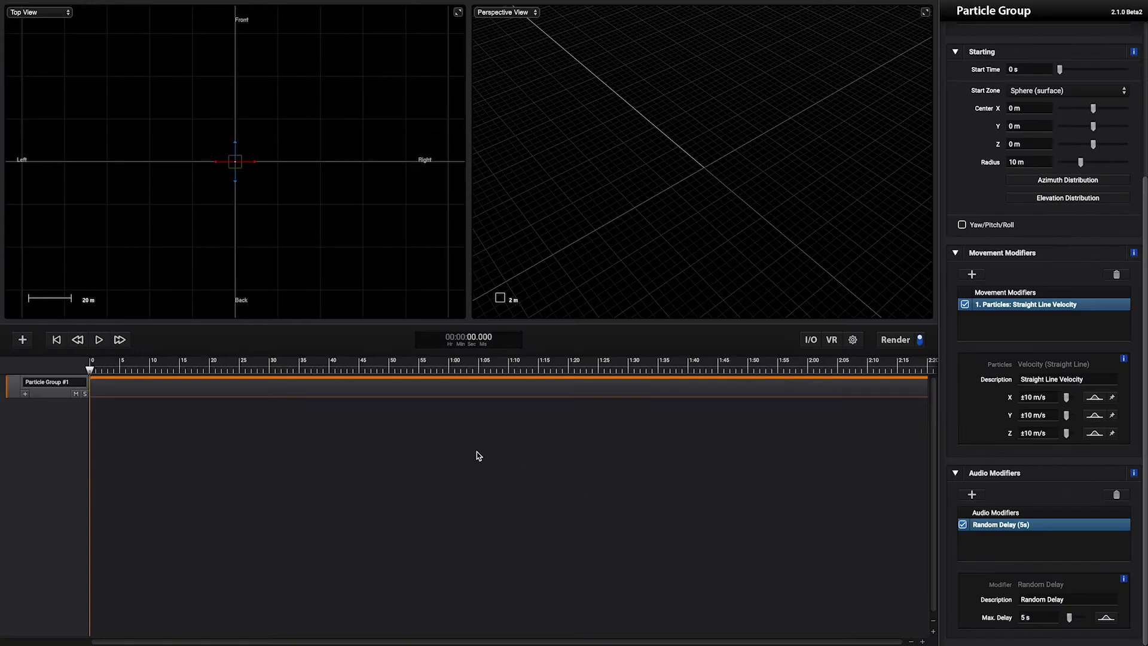
{"action": "left_click", "coordinate": [99, 341]}
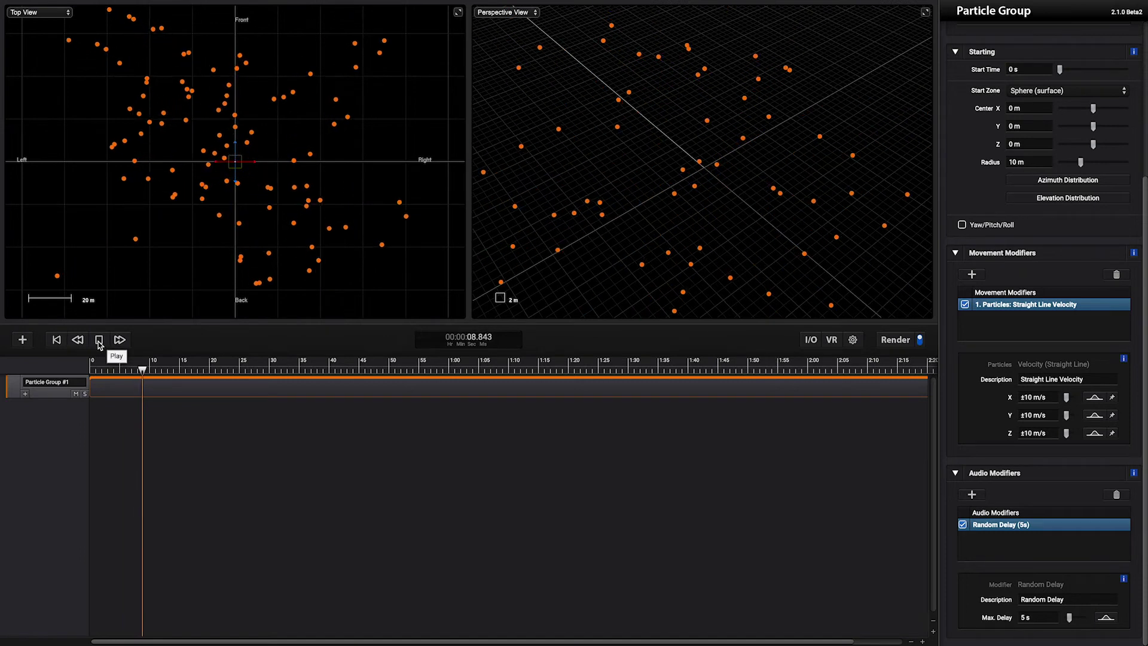
Jump to 7.9 s and drag the sphere in Top View to about X 0.636 m, Y 1.908 m
{"action": "left_click", "coordinate": [99, 341]}
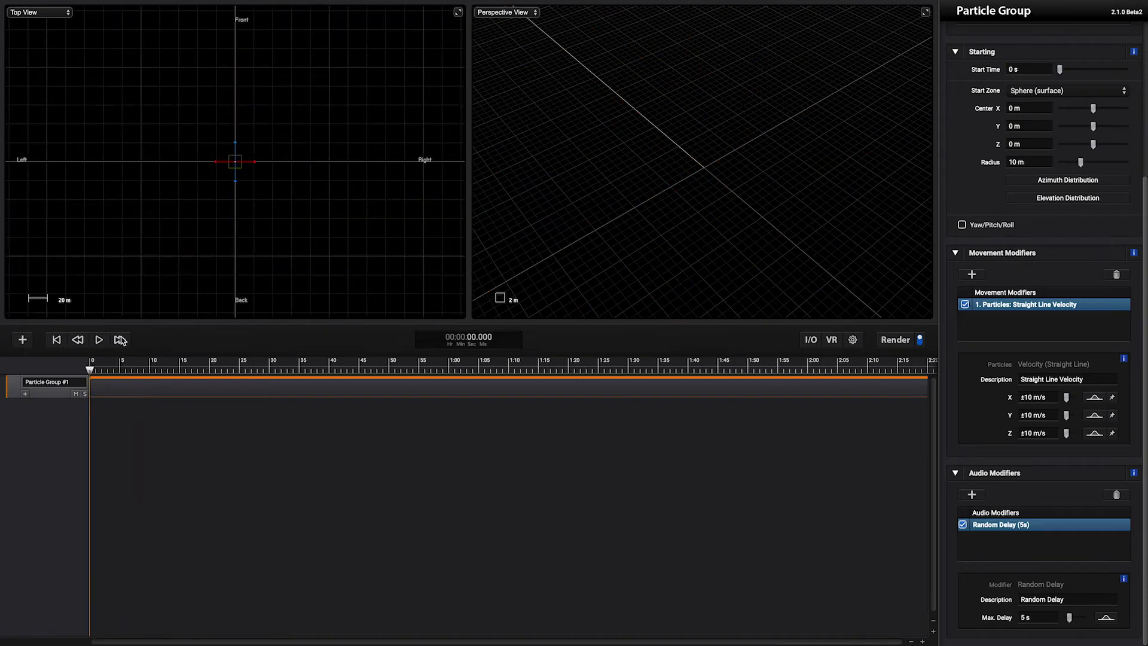
{"action": "left_click", "coordinate": [120, 339]}
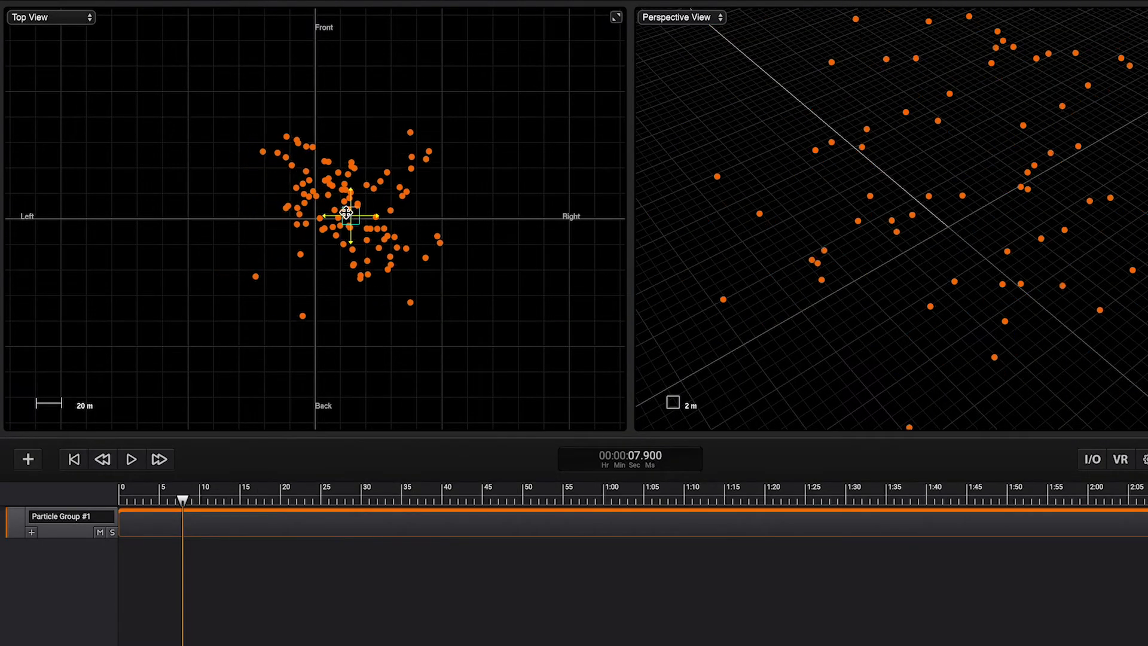
{"action": "left_click_drag", "start_coordinate": [346, 212], "coordinate": [316, 221]}
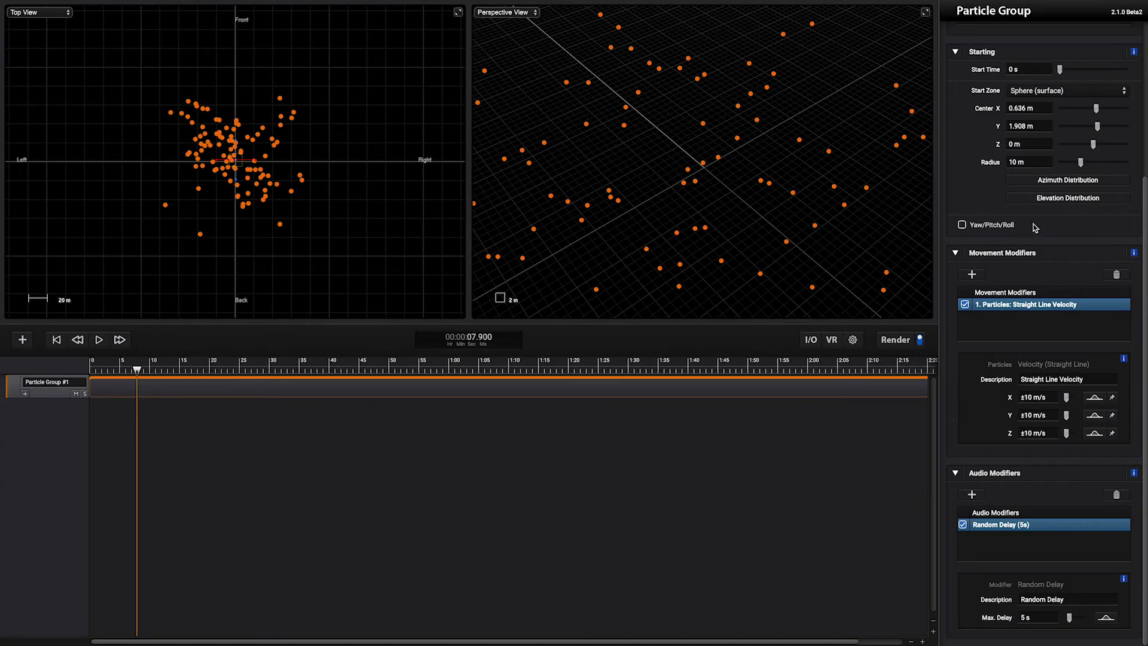
{"action": "scroll", "coordinate": [1035, 227], "scroll_direction": "up", "scroll_amount": 5}
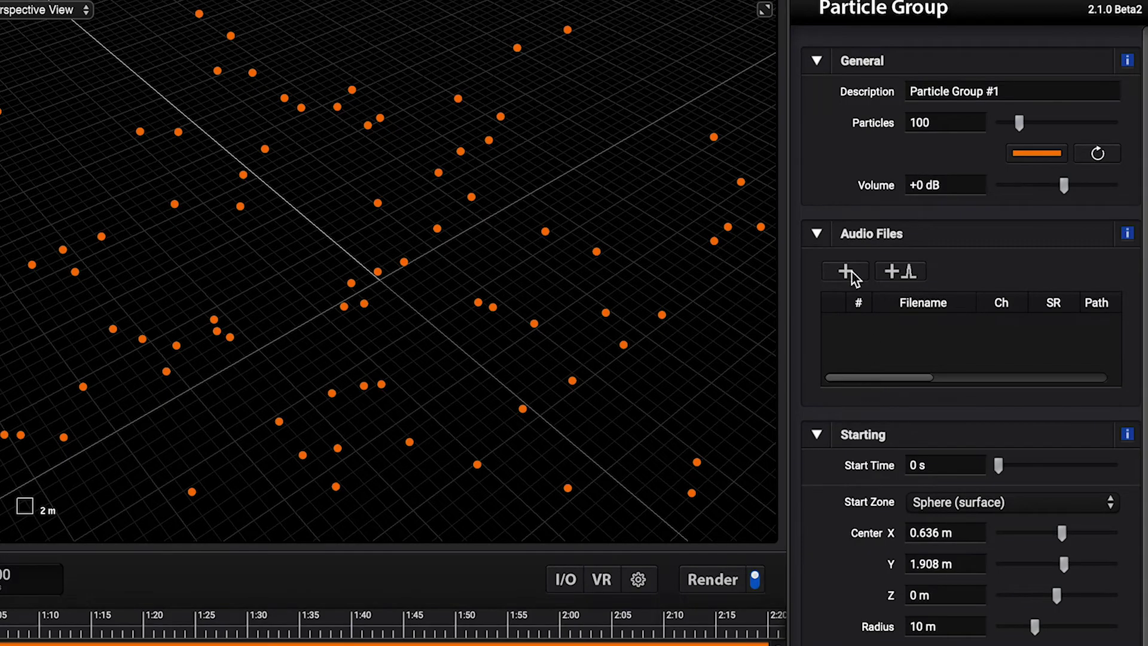
Browse to Desktop/Tutorials/Overview and preview Movements-09, Movements-19 and Tech-03 WAV files
{"action": "left_click", "coordinate": [851, 275]}
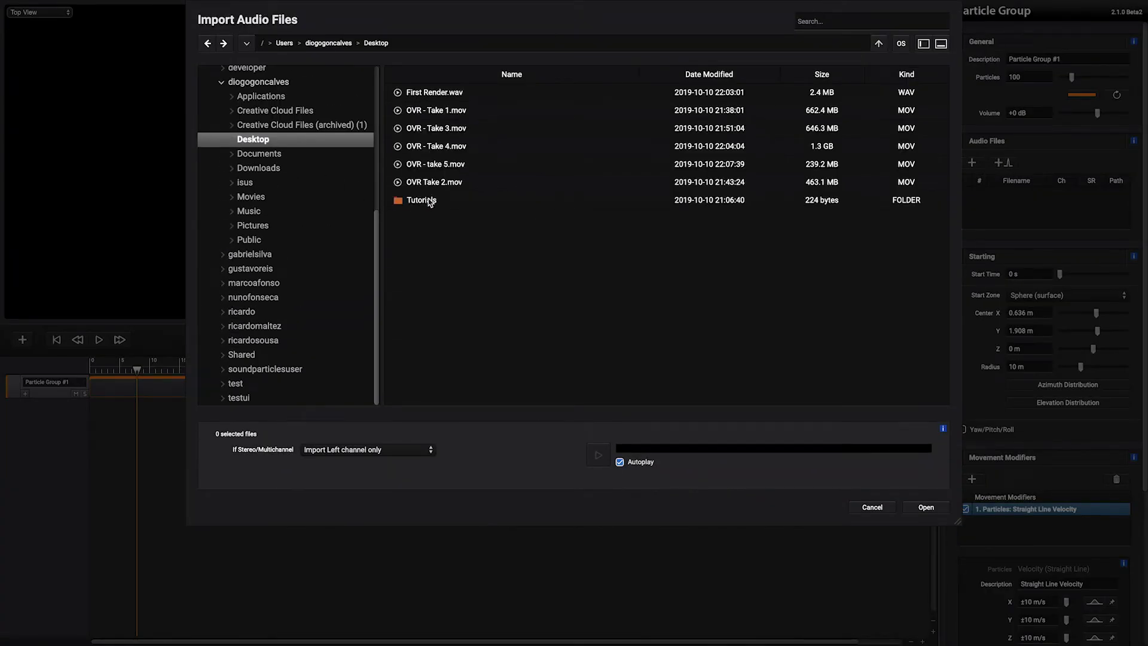
{"action": "double_click", "coordinate": [422, 200]}
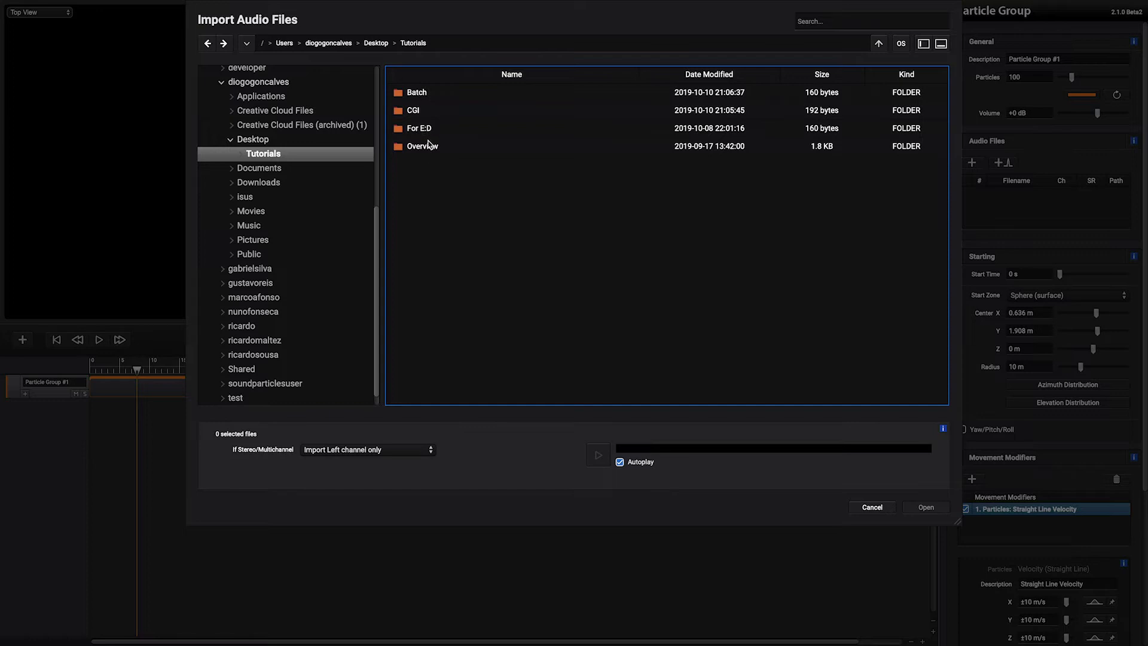
{"action": "double_click", "coordinate": [428, 148]}
{"action": "left_click", "coordinate": [429, 148]}
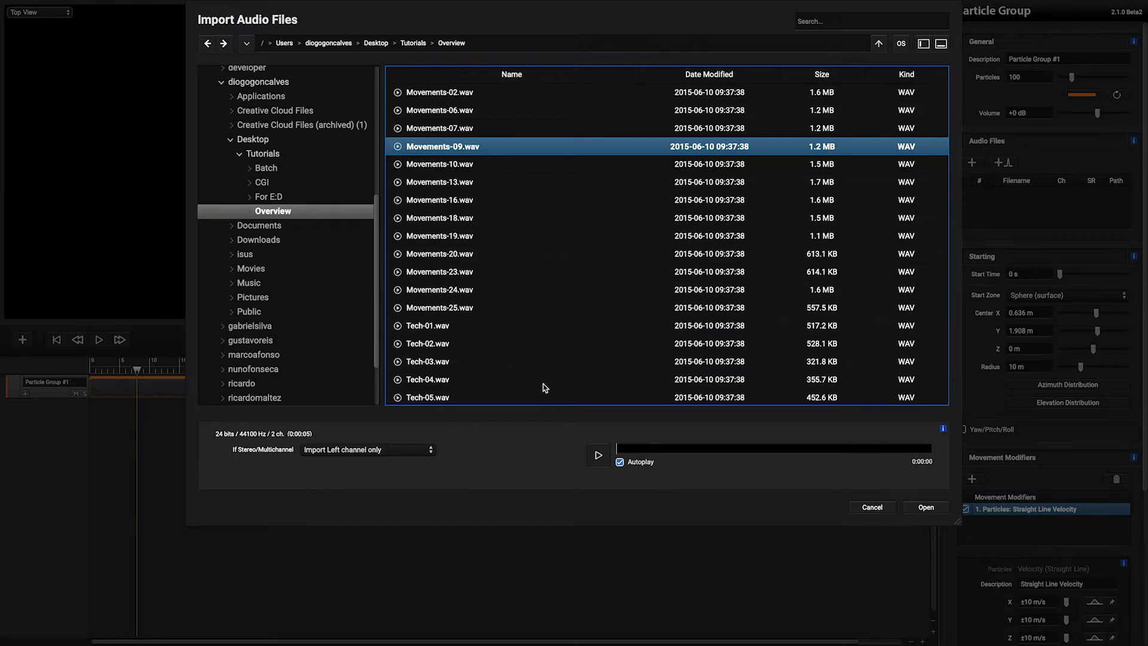
{"action": "left_click", "coordinate": [476, 237]}
{"action": "scroll", "coordinate": [477, 245], "scroll_direction": "down", "scroll_amount": 1}
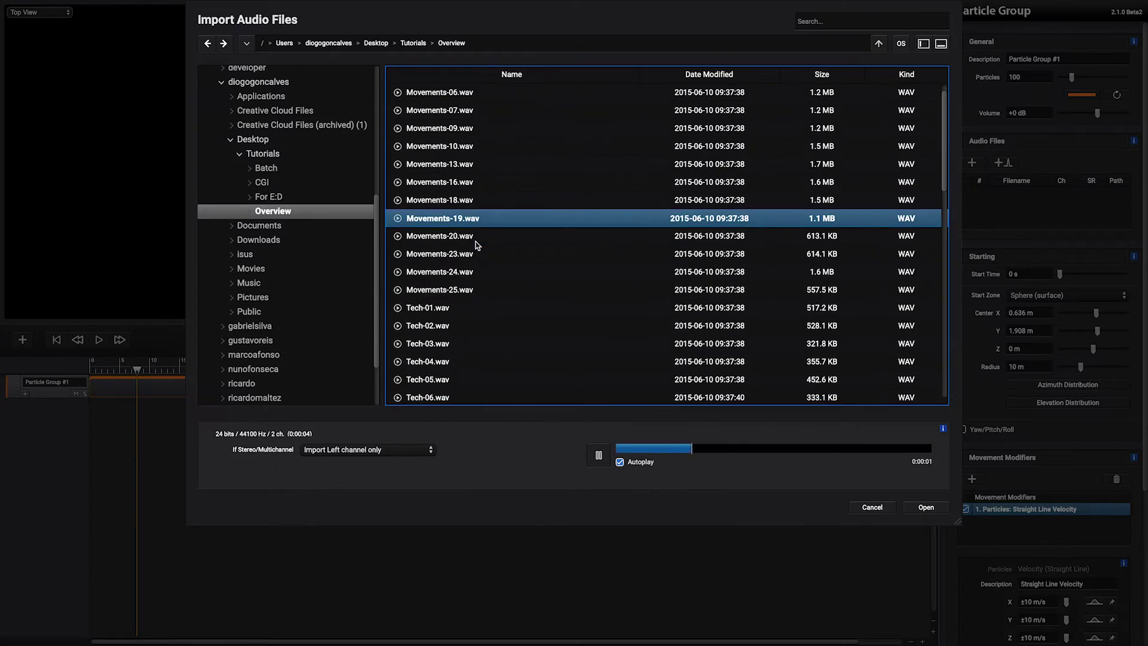
{"action": "left_click", "coordinate": [482, 351]}
{"action": "scroll", "coordinate": [481, 352], "scroll_direction": "up", "scroll_amount": 1}
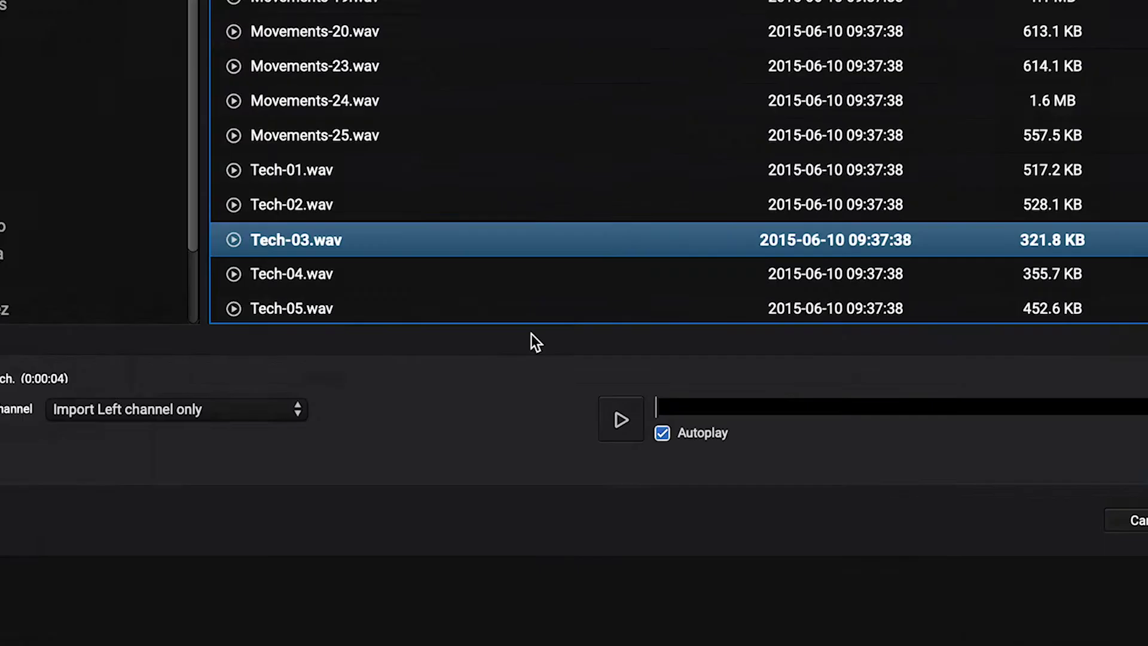
With Autoplay off, import all 55 WAV files and rewind the playhead to 0
{"action": "left_click", "coordinate": [660, 433]}
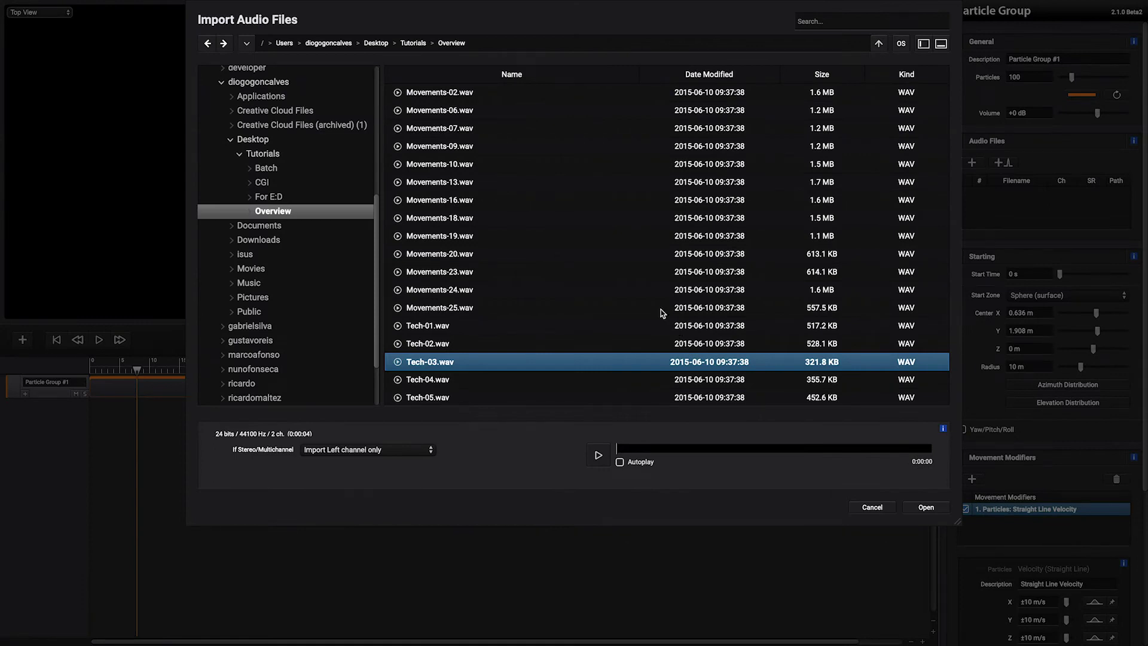
{"action": "key", "text": "super+a"}
{"action": "left_click", "coordinate": [926, 508]}
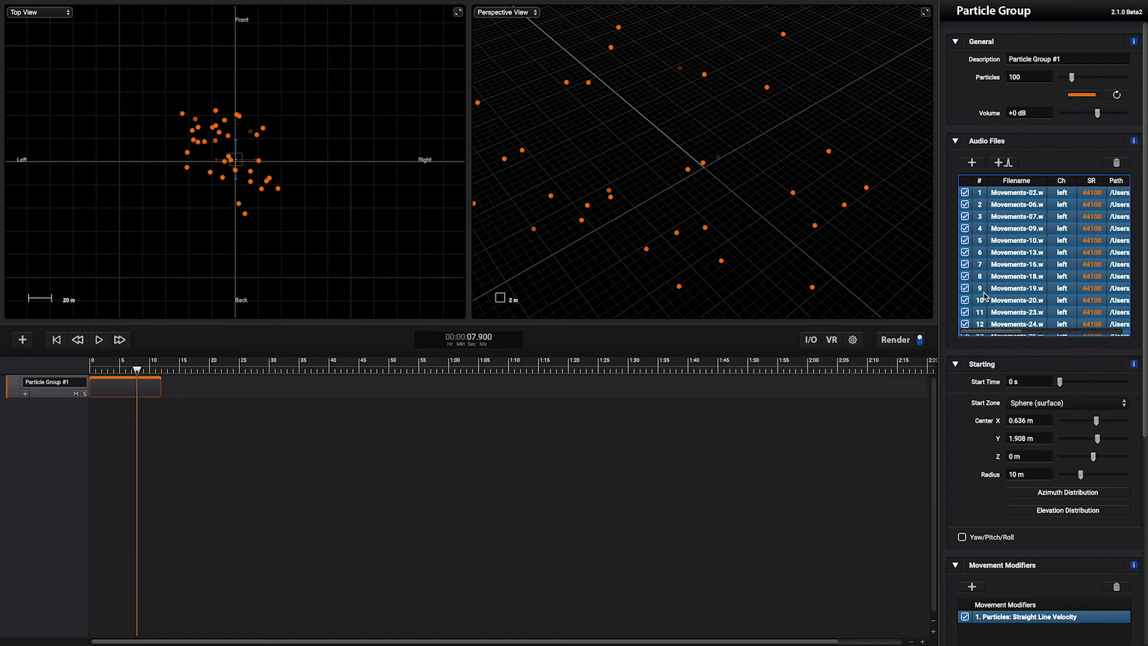
{"action": "left_click_drag", "start_coordinate": [132, 376], "coordinate": [59, 369]}
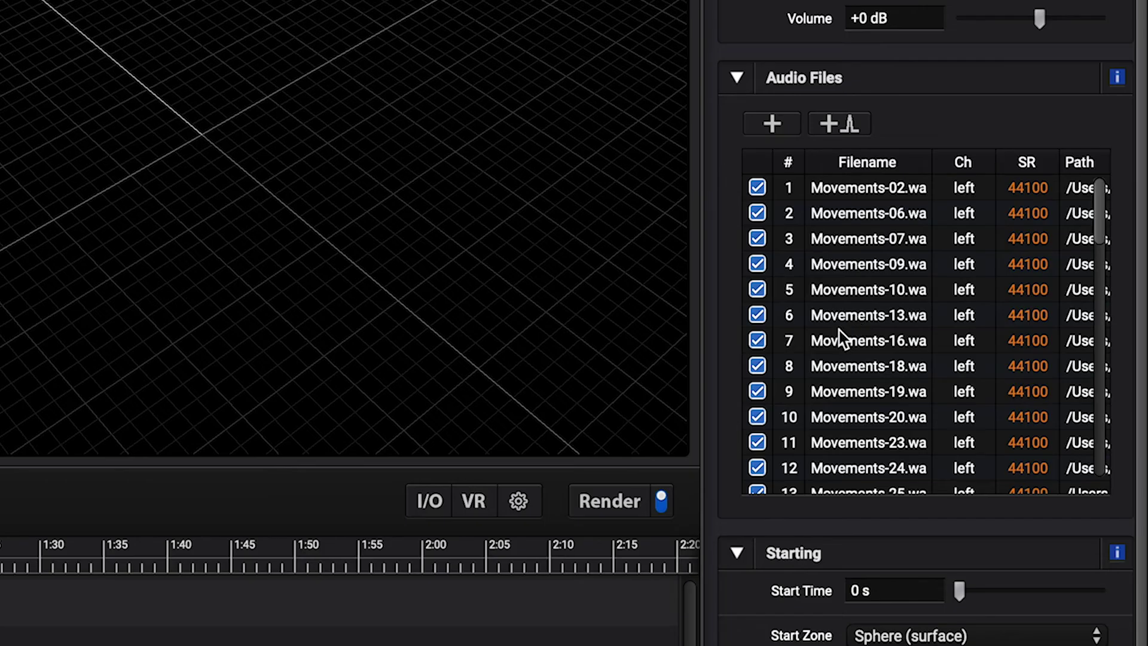
{"action": "scroll", "coordinate": [1005, 259], "scroll_direction": "down", "scroll_amount": 5}
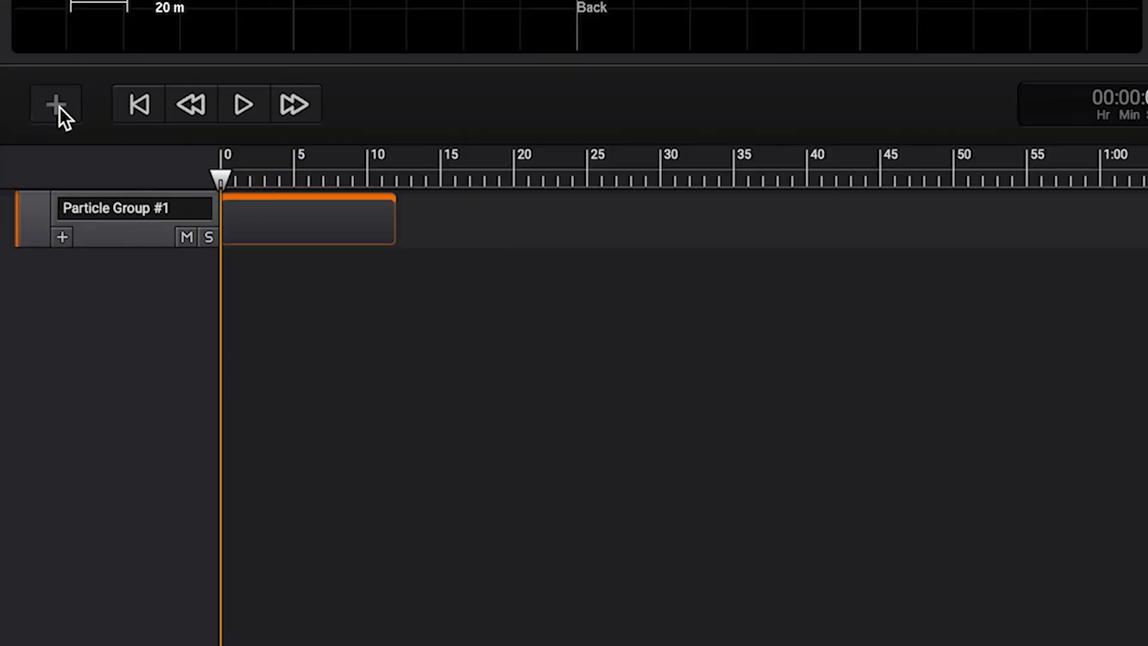
Add Mic System #1 and try its Ambisonics output, leaving the order unchanged
{"action": "left_click", "coordinate": [23, 342]}
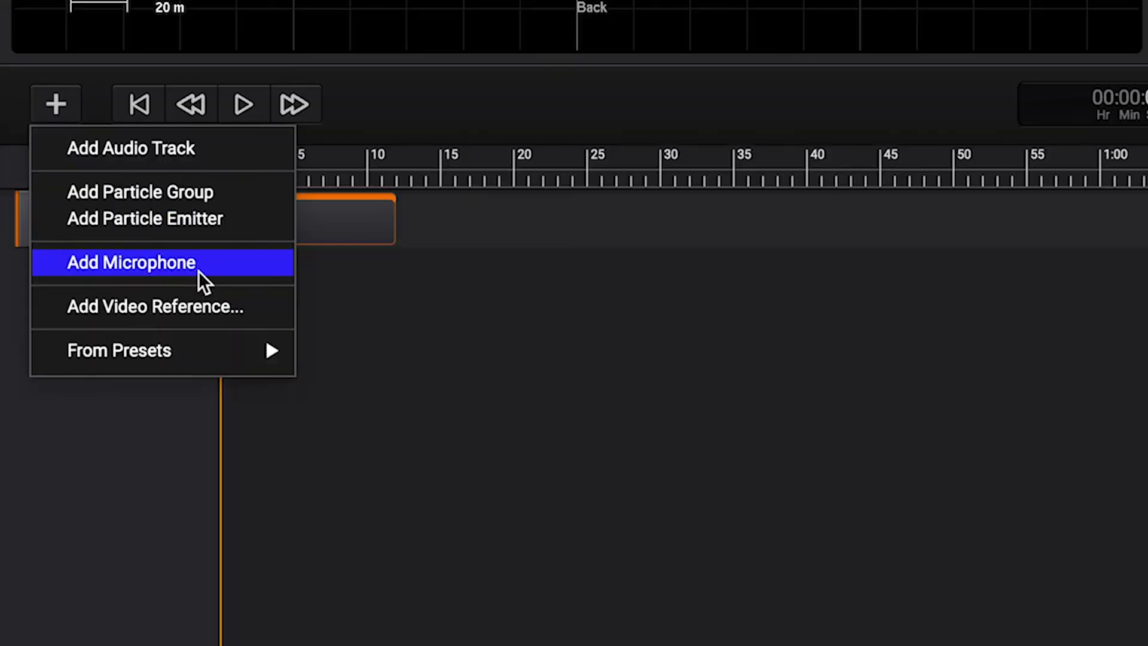
{"action": "left_click", "coordinate": [197, 267]}
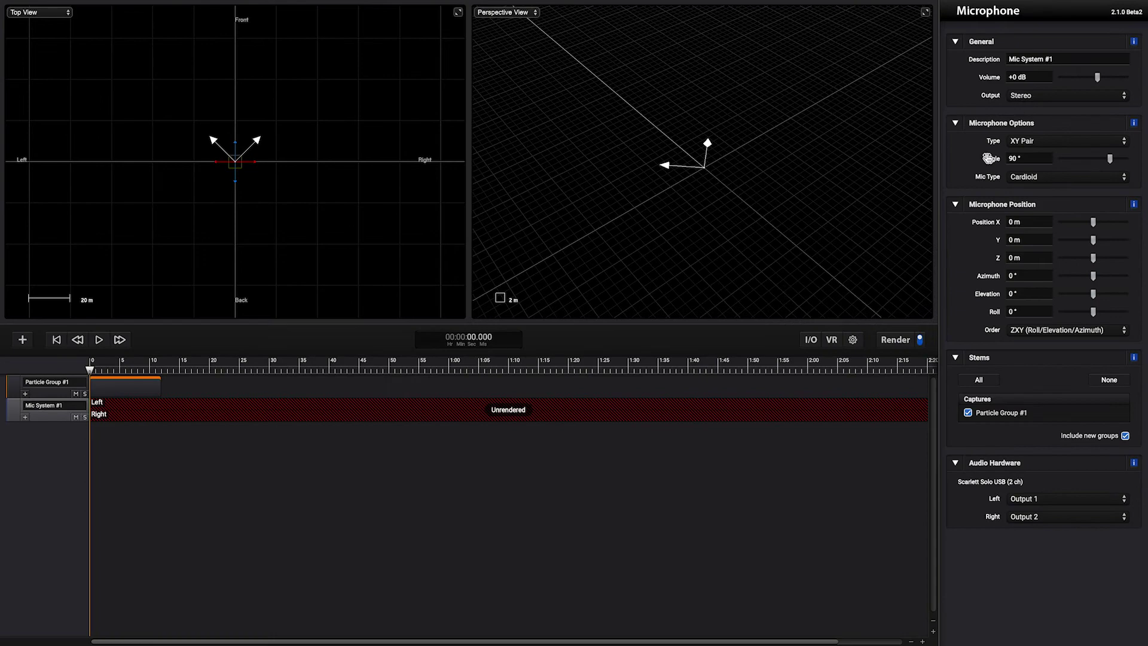
{"action": "left_click", "coordinate": [1022, 97]}
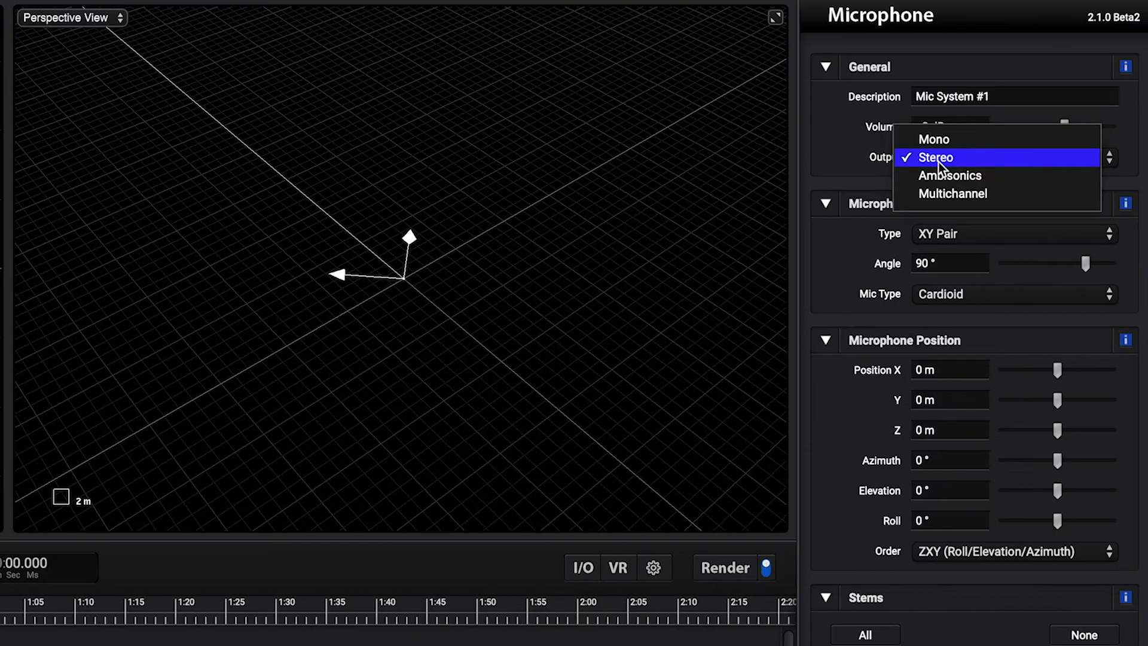
{"action": "left_click", "coordinate": [962, 176]}
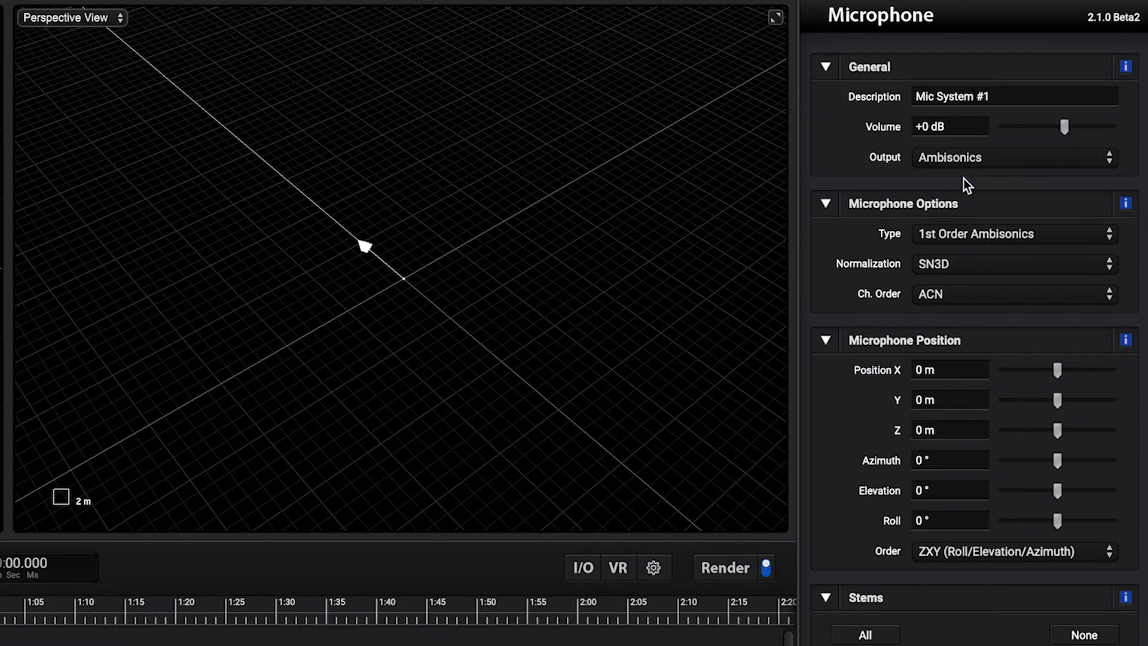
{"action": "left_click", "coordinate": [952, 234]}
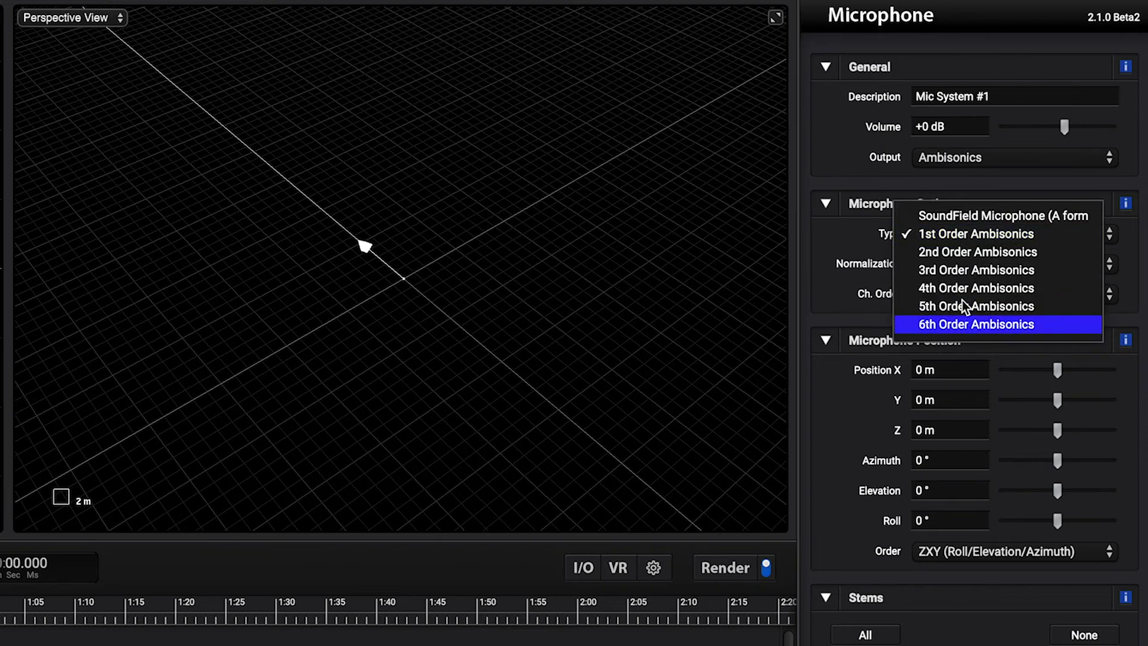
{"action": "left_click", "coordinate": [942, 163]}
Try Multichannel output with 7.1, IMAX 12.0 and Dolby Atmos 9.1 layouts, then return to Stereo
{"action": "left_click", "coordinate": [945, 156]}
{"action": "left_click", "coordinate": [948, 177]}
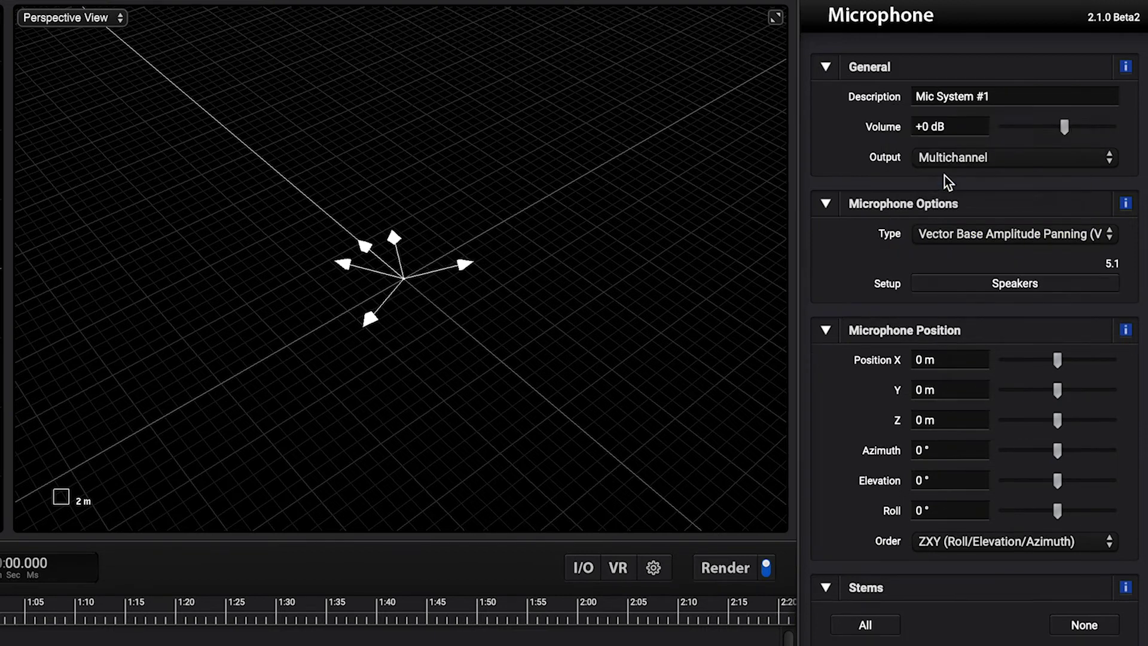
{"action": "left_click", "coordinate": [992, 284]}
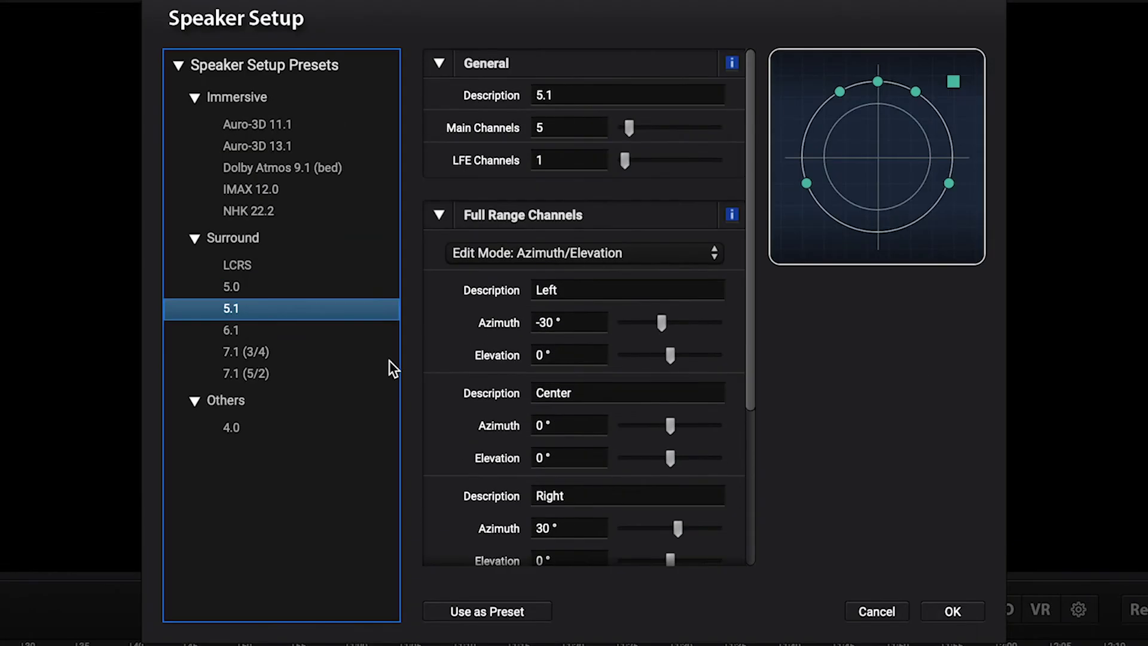
{"action": "left_click", "coordinate": [259, 353]}
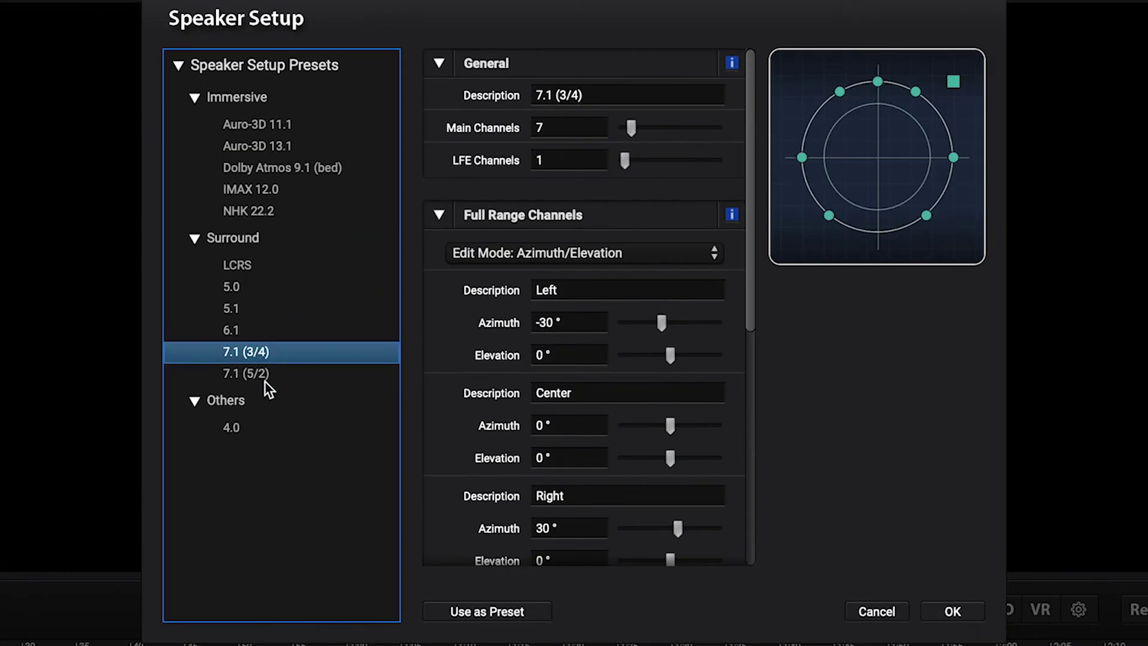
{"action": "left_click", "coordinate": [262, 187]}
{"action": "left_click", "coordinate": [270, 168]}
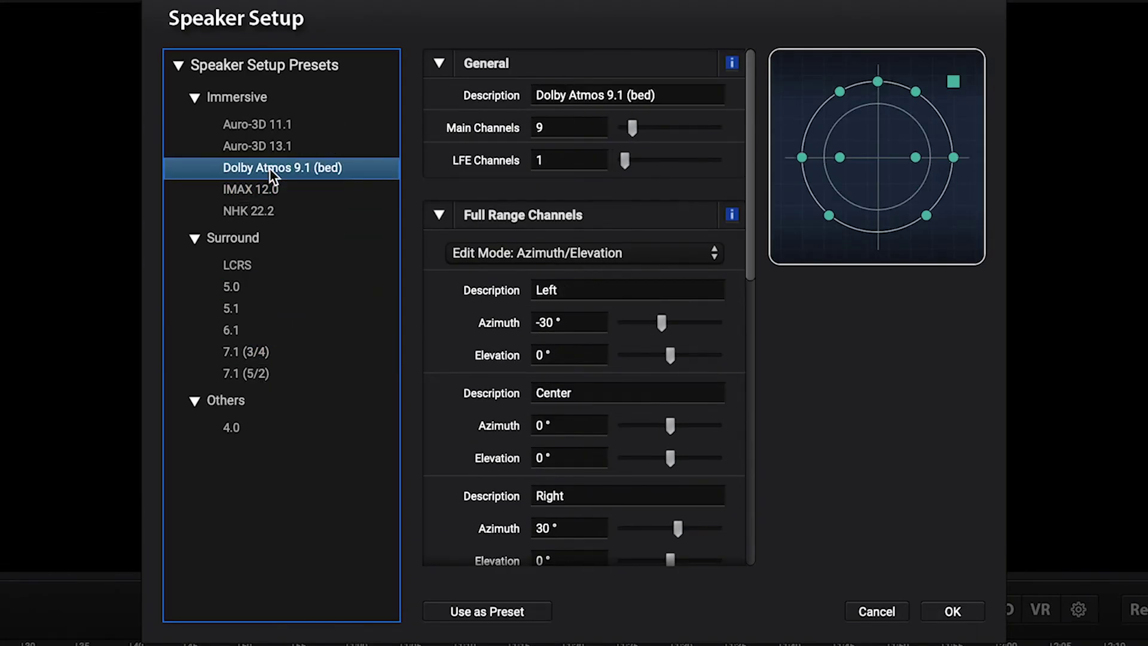
{"action": "left_click", "coordinate": [950, 613]}
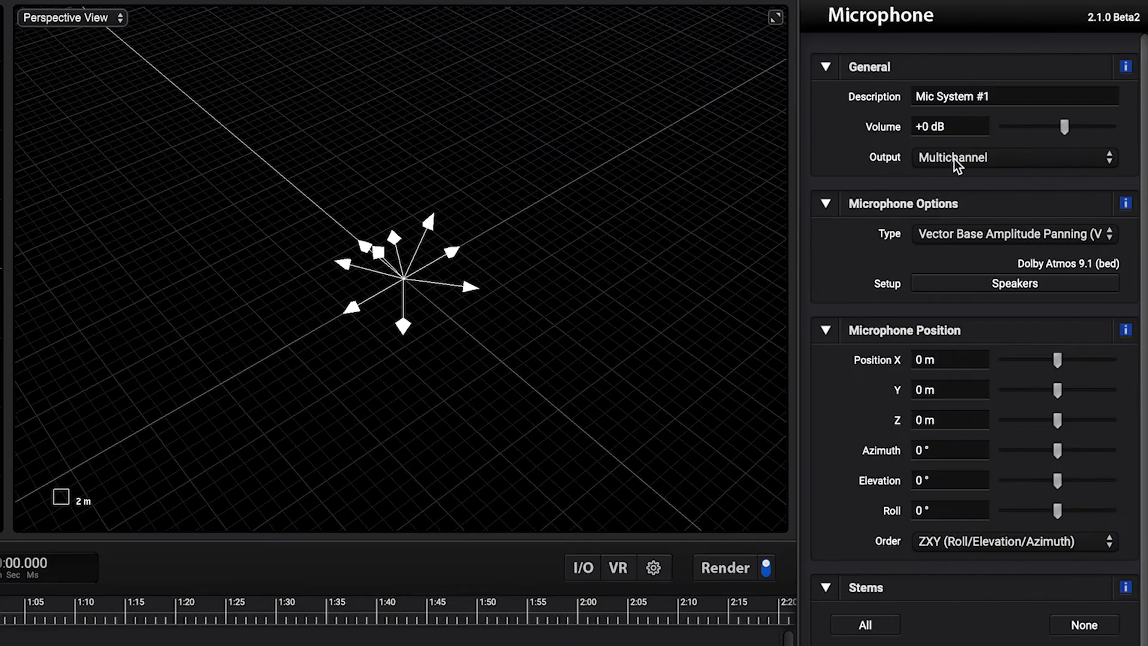
{"action": "left_click", "coordinate": [1031, 97]}
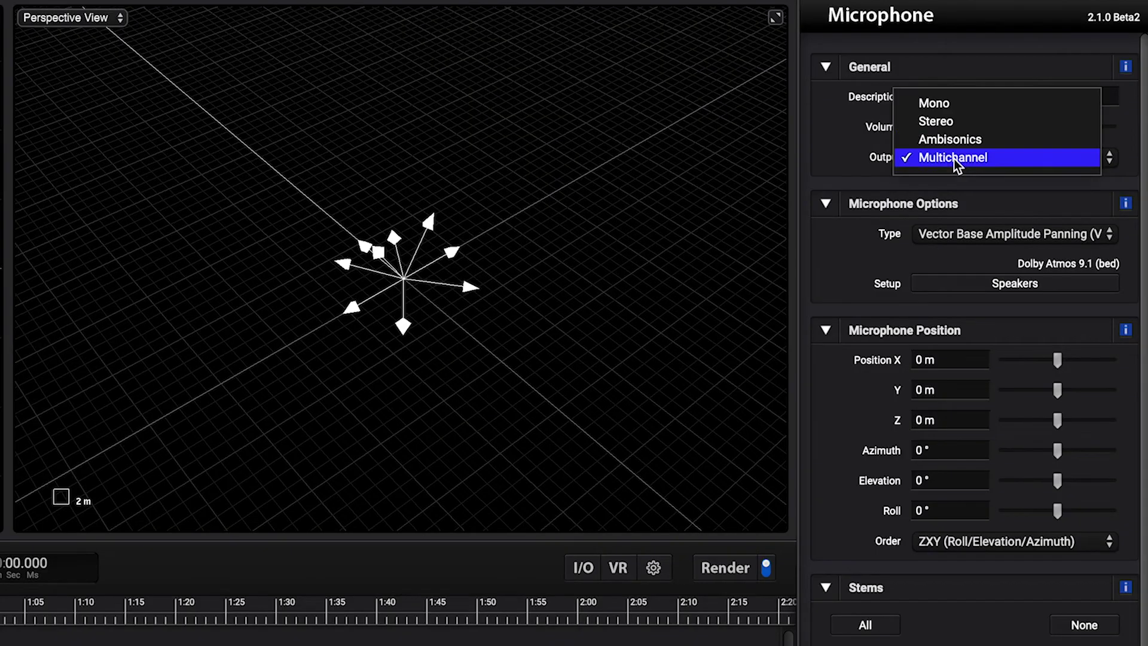
{"action": "left_click", "coordinate": [950, 122]}
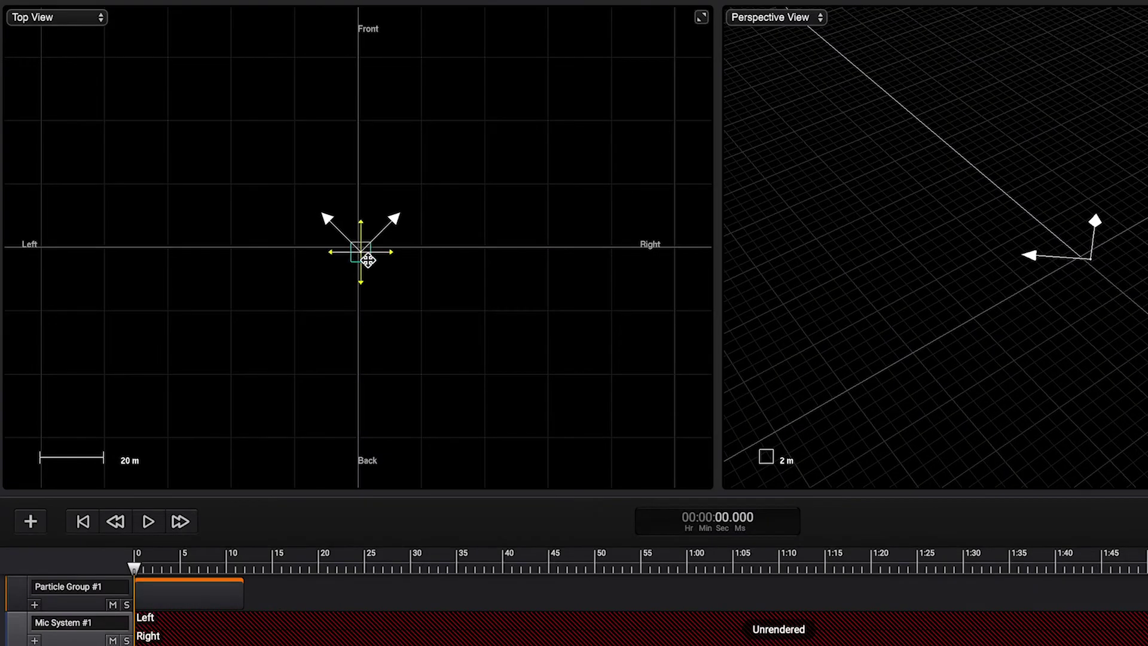
Drag the microphone left in Top View, then back to the scene centre
{"action": "left_click_drag", "start_coordinate": [237, 160], "coordinate": [211, 157]}
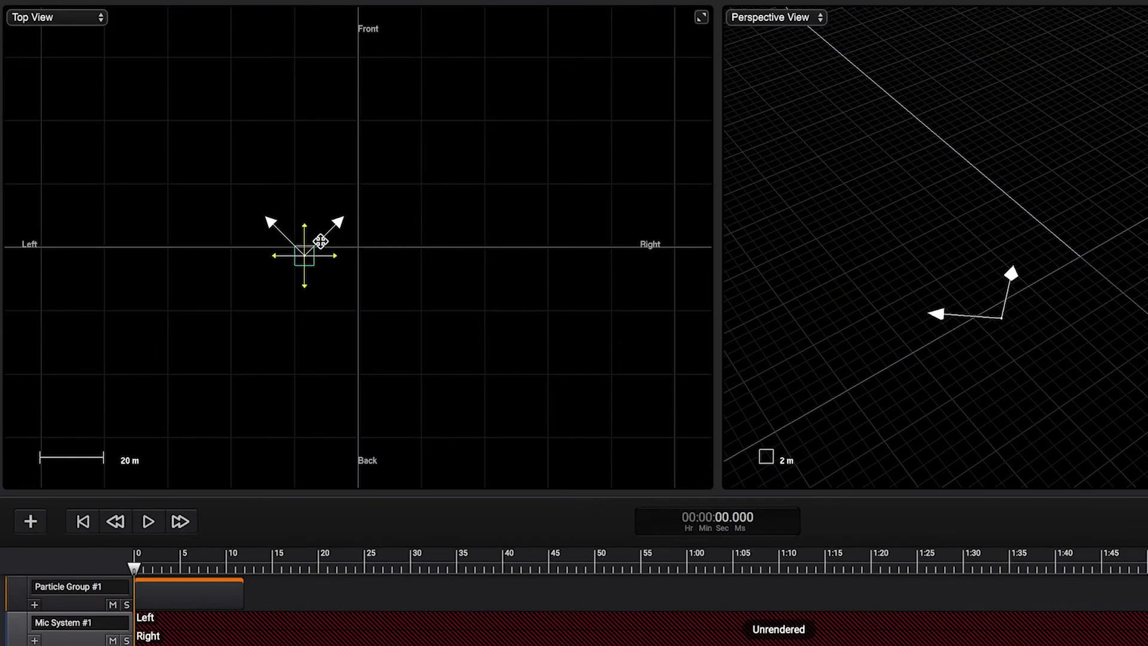
{"action": "left_click_drag", "start_coordinate": [320, 240], "coordinate": [358, 256]}
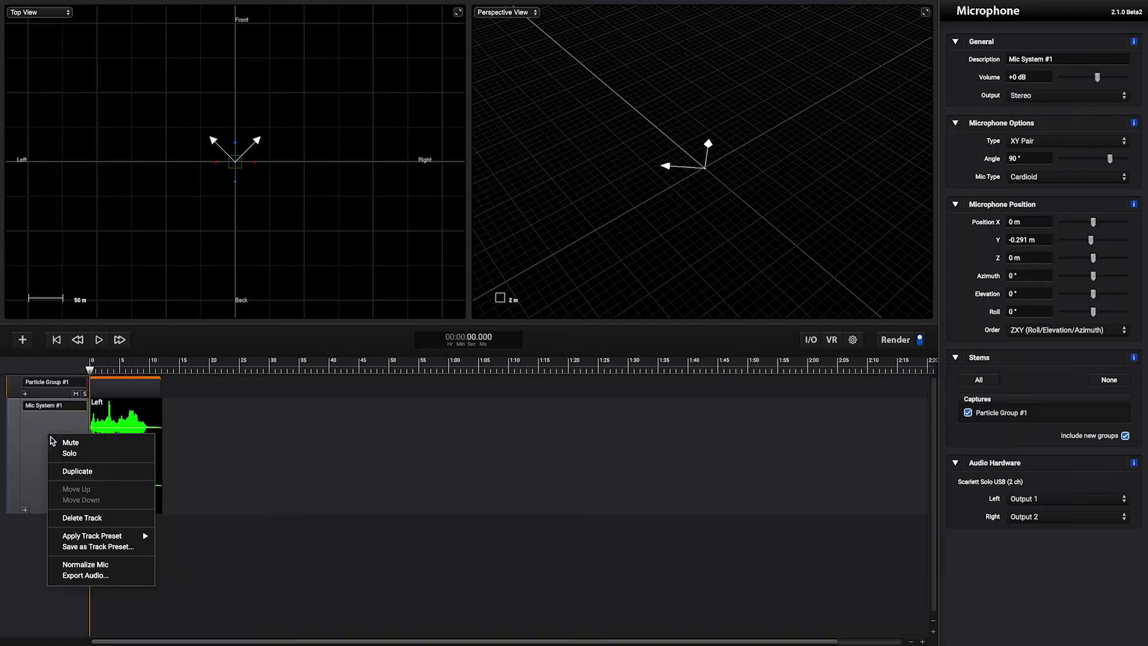
Export Mic System #1 as interleaved 24-bit WAV with metadata title 'First Render'
{"action": "left_click", "coordinate": [110, 577]}
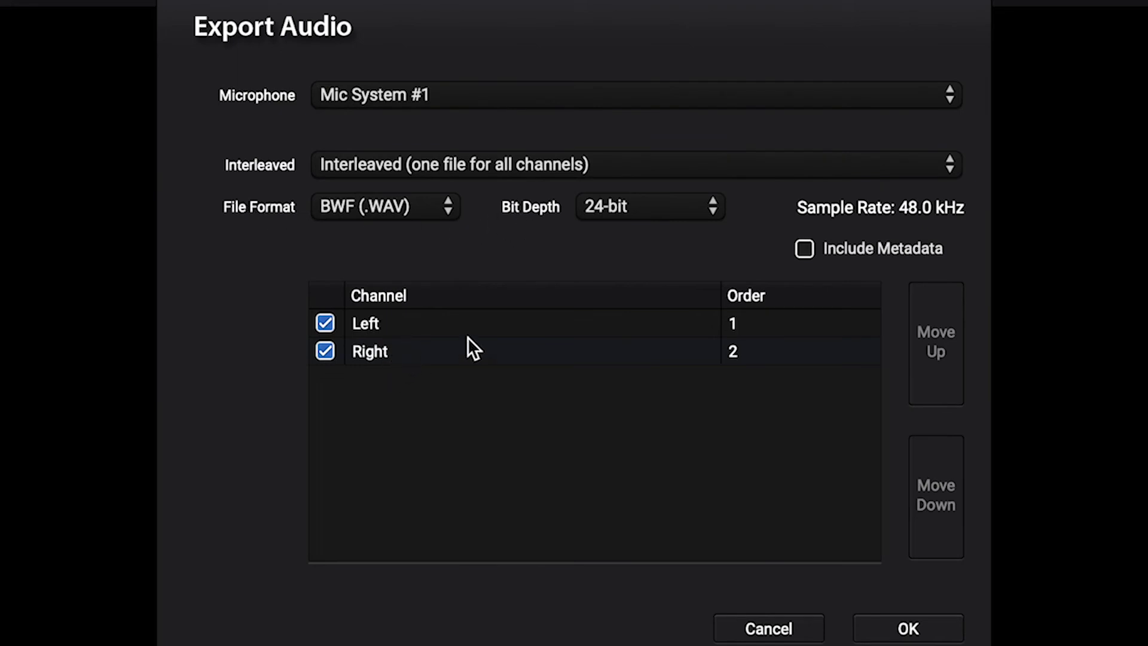
{"action": "left_click", "coordinate": [911, 626]}
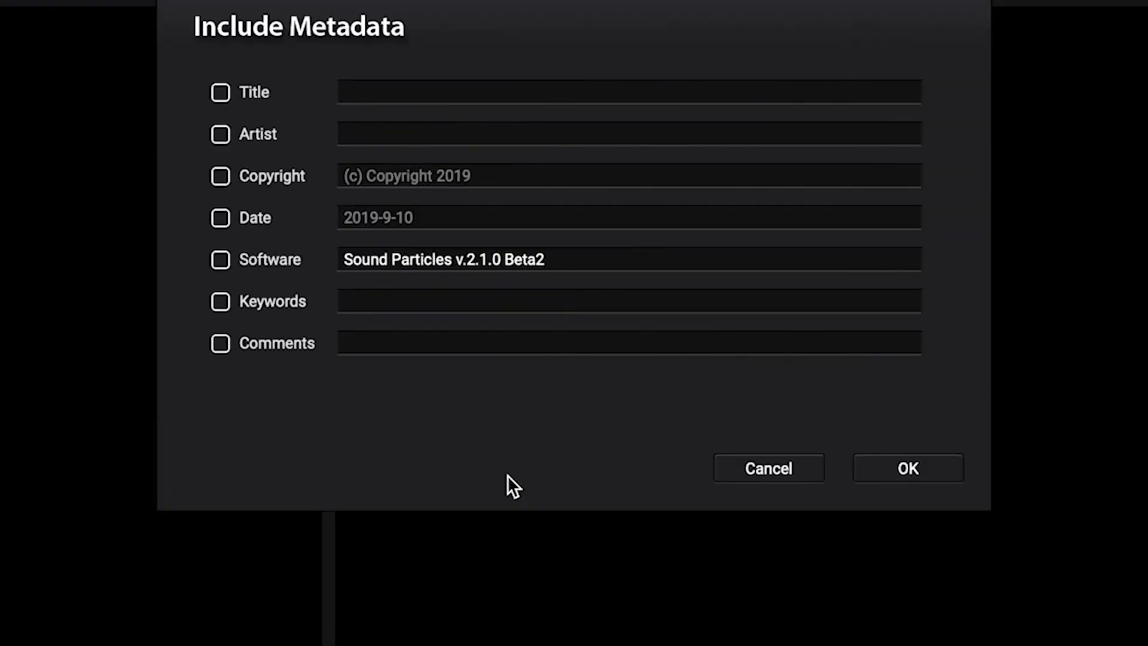
{"action": "left_click", "coordinate": [220, 93]}
{"action": "left_click", "coordinate": [366, 89]}
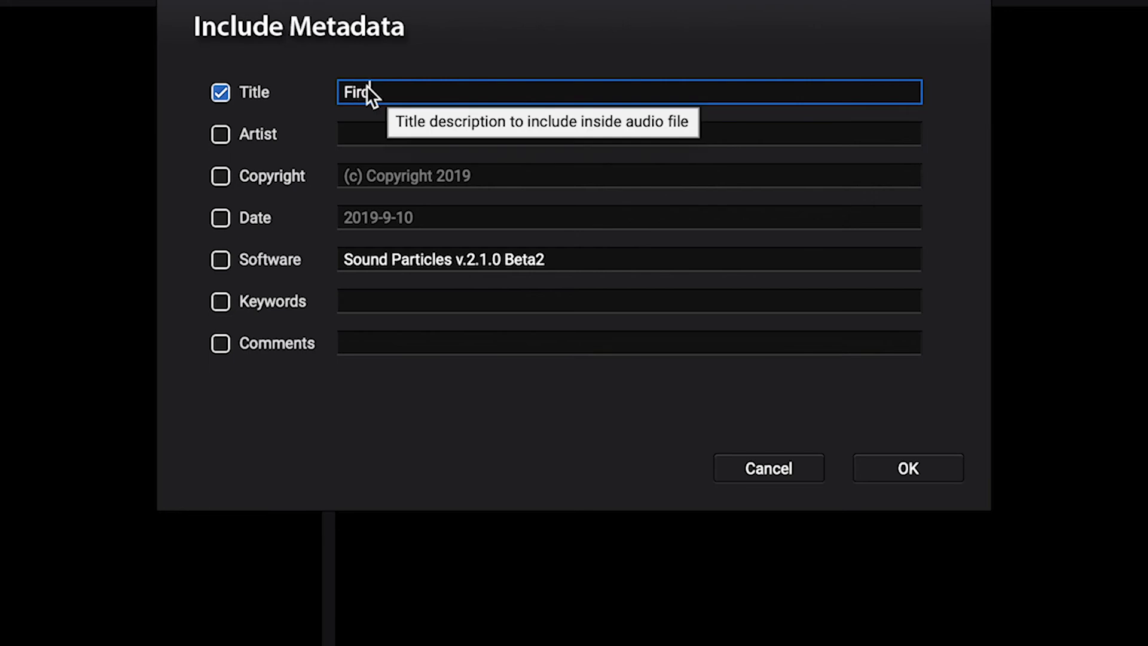
{"action": "type", "text": "First"}
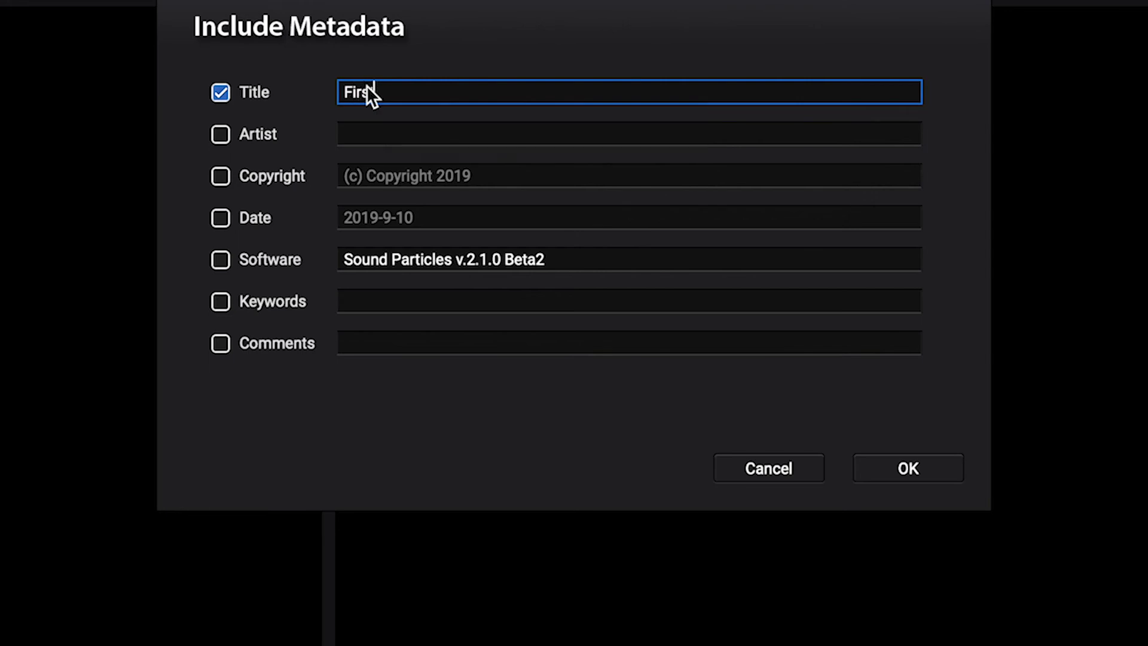
{"action": "type", "text": " Render"}
Confirm the metadata and save as 'First Render' on the Desktop, replacing the existing file
{"action": "left_click", "coordinate": [918, 460]}
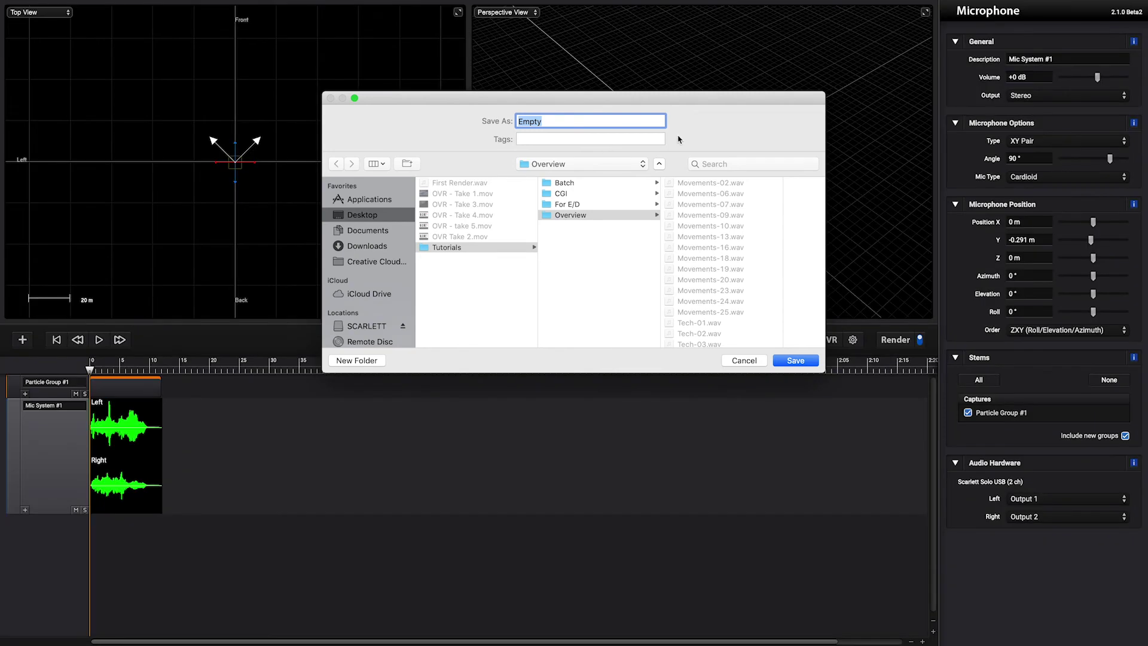
{"action": "left_click", "coordinate": [368, 217]}
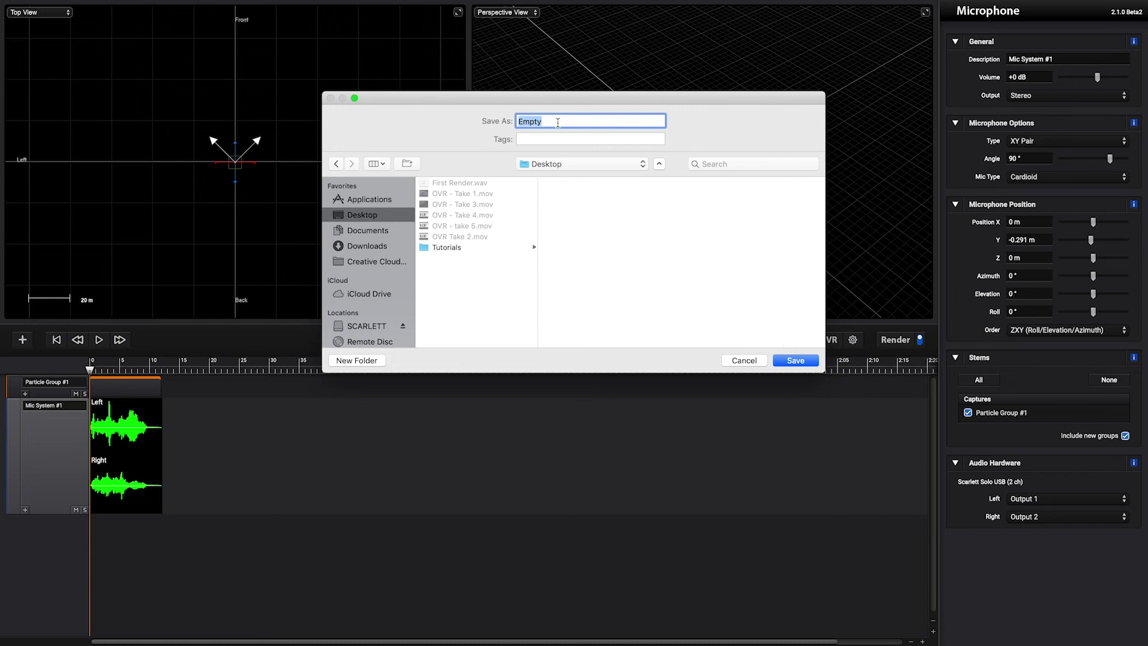
{"action": "type", "text": "First Render"}
{"action": "left_click", "coordinate": [799, 362]}
{"action": "left_click", "coordinate": [674, 176]}
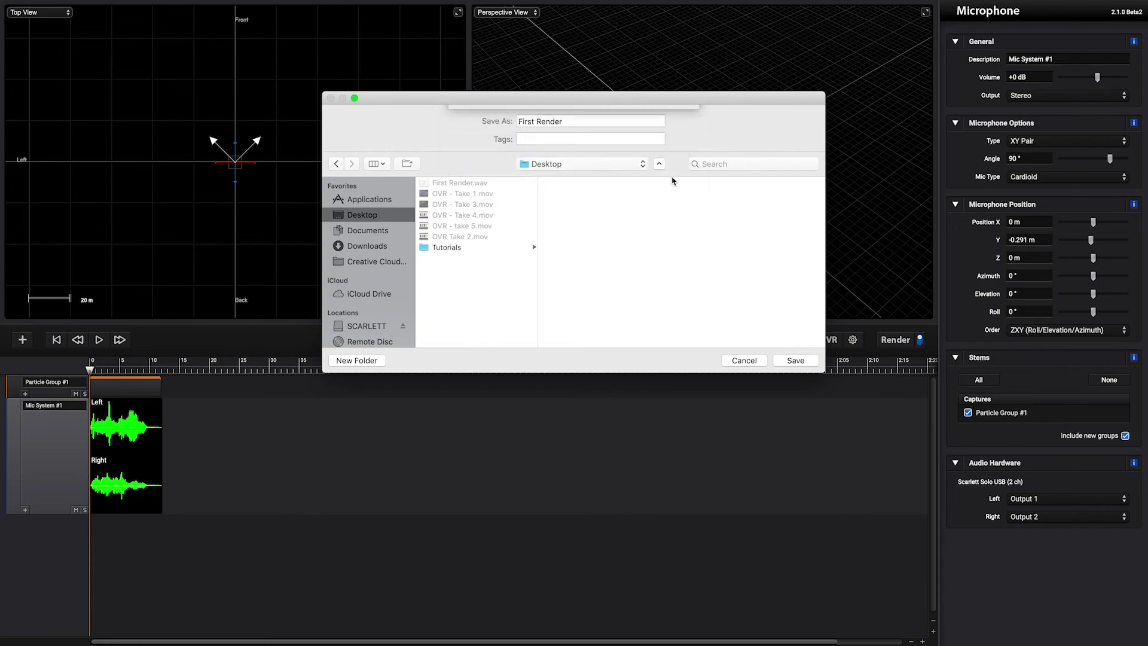